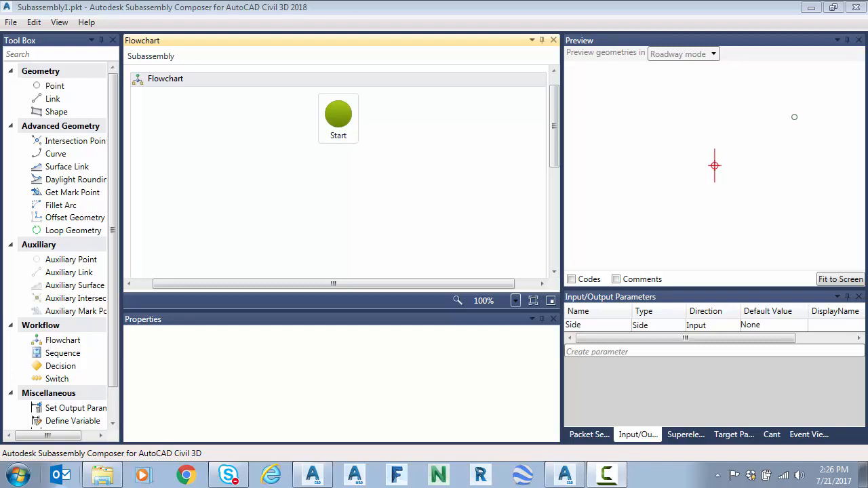
Step: Create a single surface target parameter named EG, removing the extra target parameter
{"action": "left_click", "coordinate": [729, 437]}
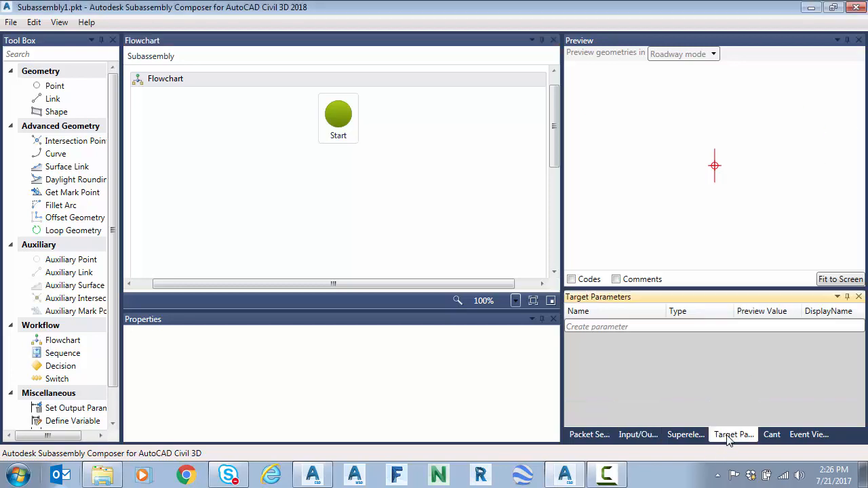
{"action": "left_click", "coordinate": [608, 326]}
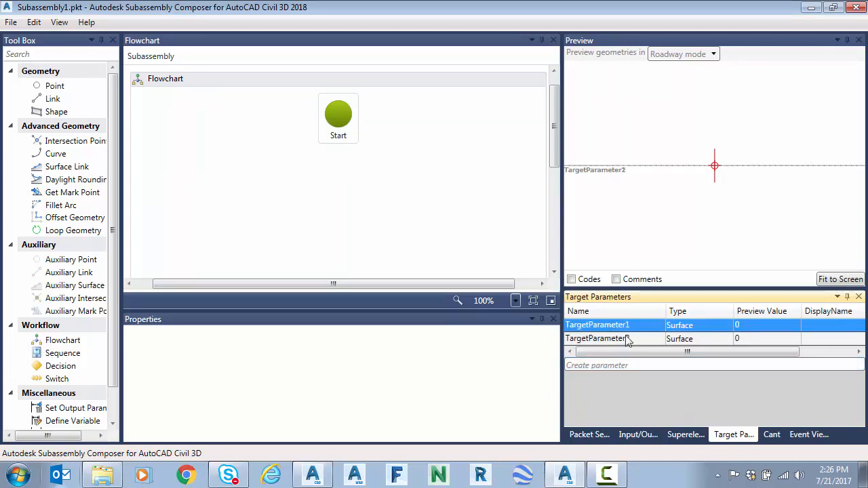
{"action": "left_click", "coordinate": [625, 341]}
{"action": "key", "text": "Delete"}
{"action": "left_click", "coordinate": [625, 328]}
{"action": "left_click", "coordinate": [636, 326]}
{"action": "type", "text": "EG"}
{"action": "key", "text": "Tab"}
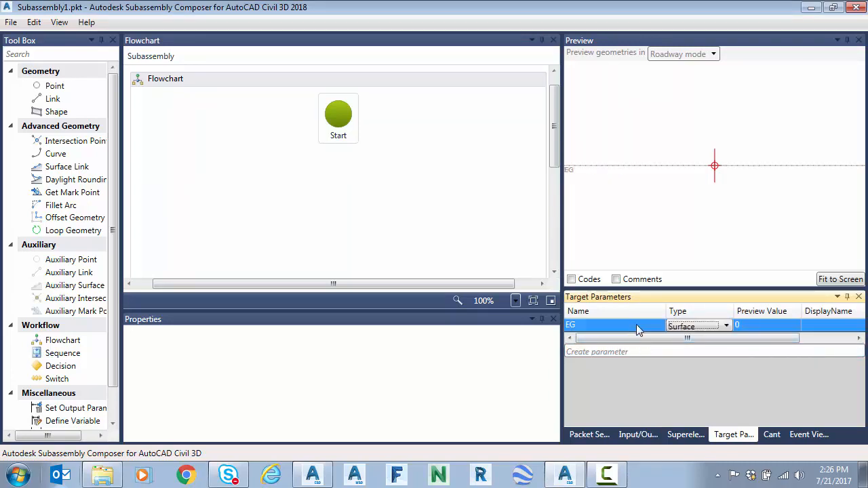
{"action": "key", "text": "Tab"}
{"action": "key", "text": "Tab"}
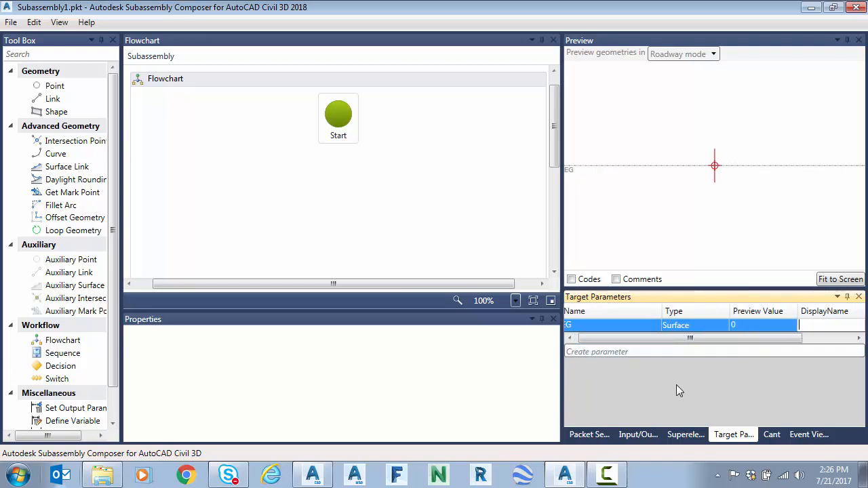
Step: Define a new enumeration group named TrenchWidth
{"action": "left_click", "coordinate": [638, 435]}
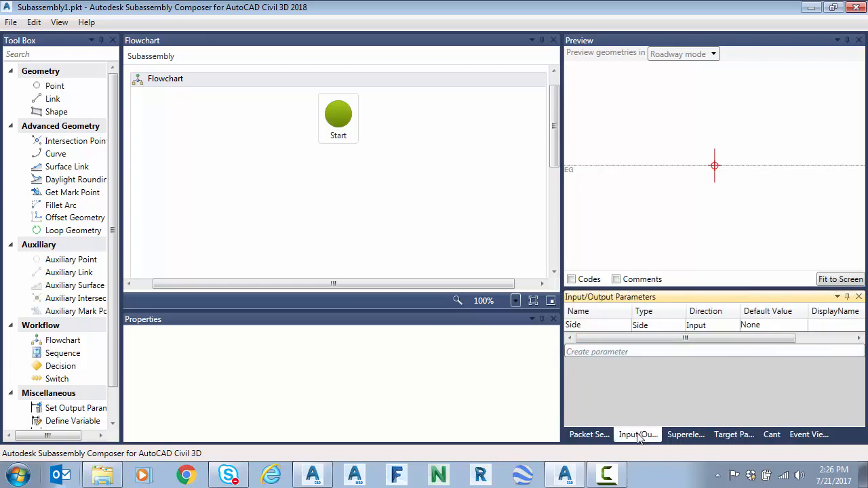
{"action": "left_click", "coordinate": [60, 23]}
{"action": "left_click", "coordinate": [109, 228]}
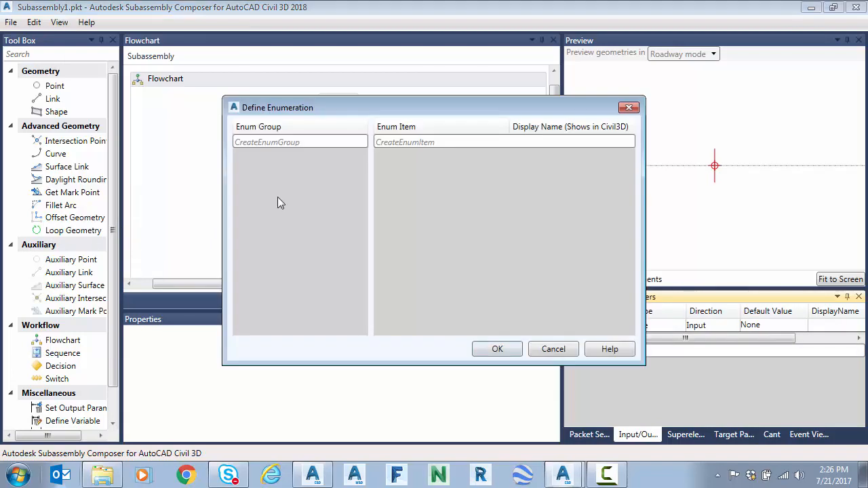
{"action": "left_click", "coordinate": [288, 142]}
{"action": "left_click", "coordinate": [288, 143]}
{"action": "type", "text": "TrenchWidth"}
{"action": "key", "text": "Return"}
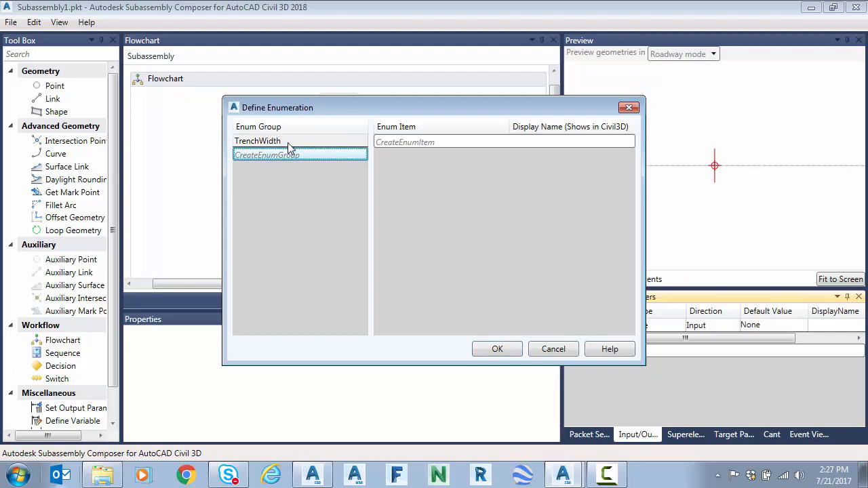
Step: Add enumeration items D24 and D36 to the TrenchWidth group, plus a third item with its default name
{"action": "left_click", "coordinate": [424, 142]}
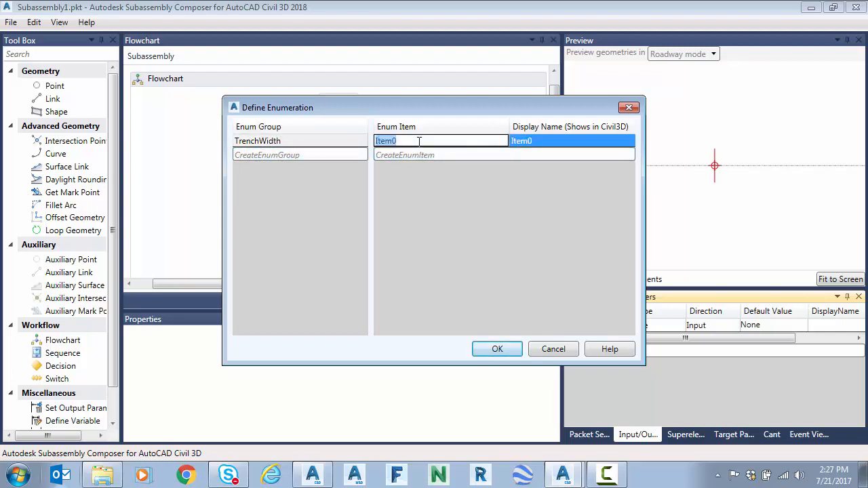
{"action": "type", "text": "D24"}
{"action": "left_click", "coordinate": [435, 154]}
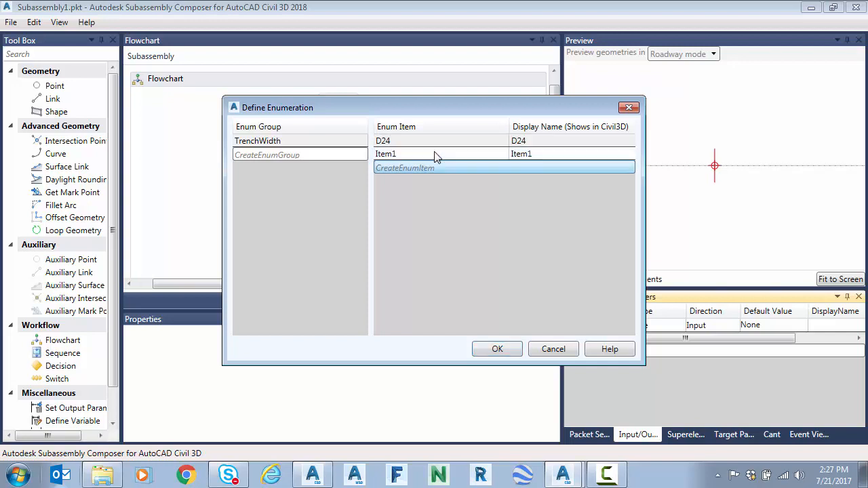
{"action": "type", "text": "D"}
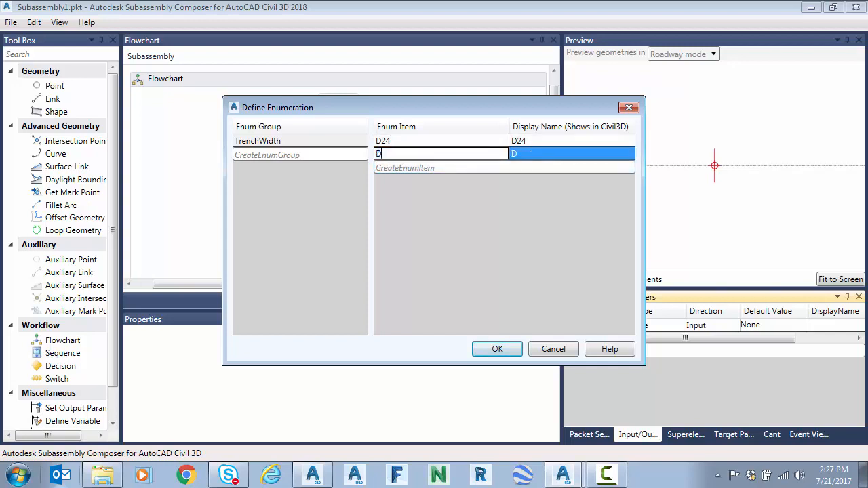
{"action": "type", "text": "36"}
{"action": "left_click", "coordinate": [432, 170]}
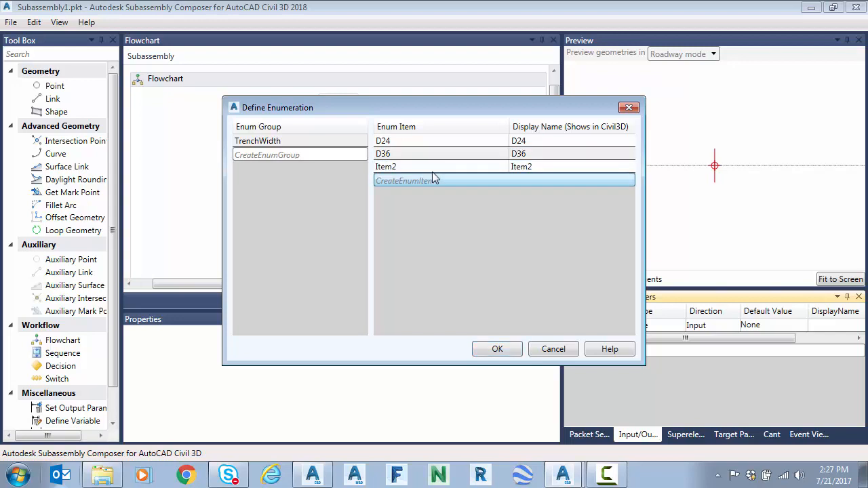
Step: Rename the first two TrenchWidth items to W24 and W36
{"action": "left_click", "coordinate": [415, 141]}
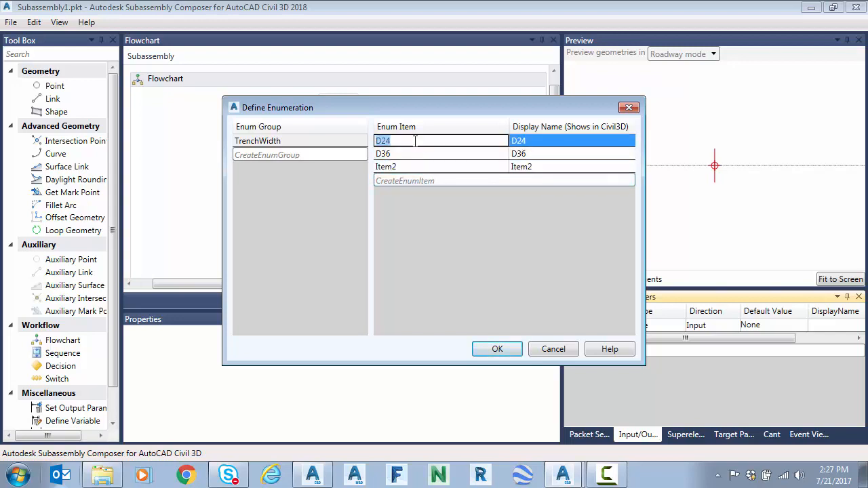
{"action": "type", "text": "W24"}
{"action": "left_click", "coordinate": [417, 154]}
{"action": "type", "text": "W36"}
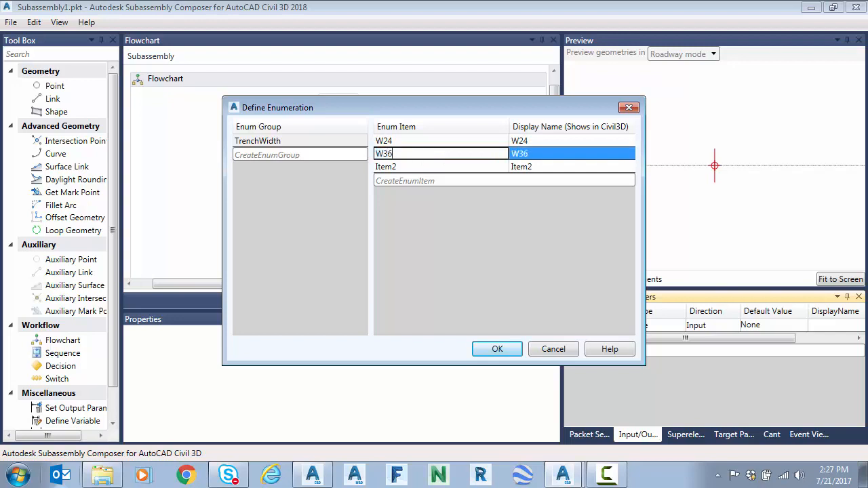
Step: Name the third TrenchWidth item W48 and accept the enumeration
{"action": "left_click", "coordinate": [437, 169]}
{"action": "left_click", "coordinate": [437, 167]}
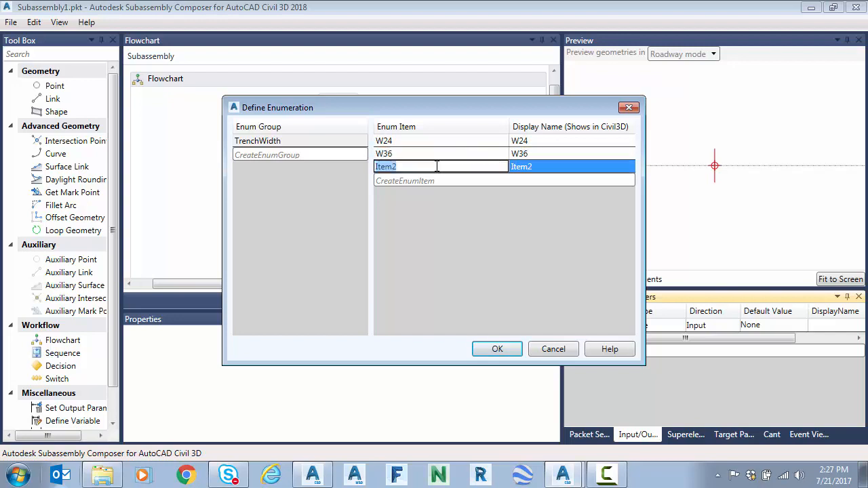
{"action": "type", "text": "W48"}
{"action": "key", "text": "Tab"}
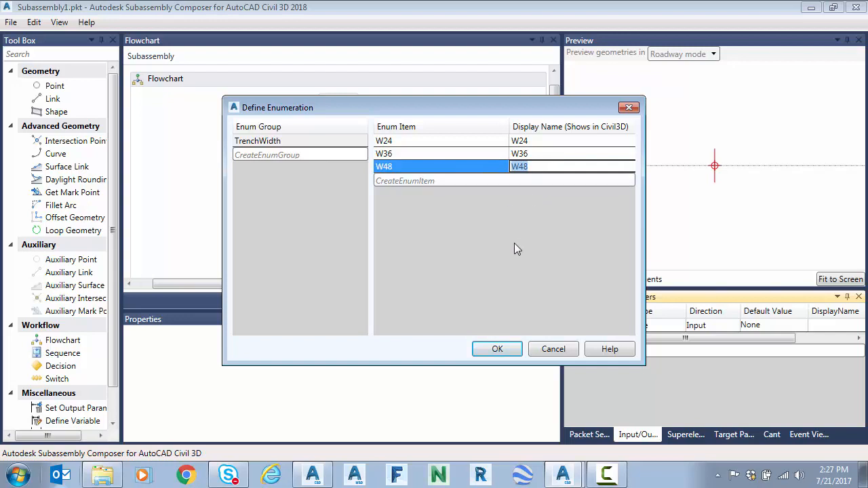
{"action": "key", "text": "Tab"}
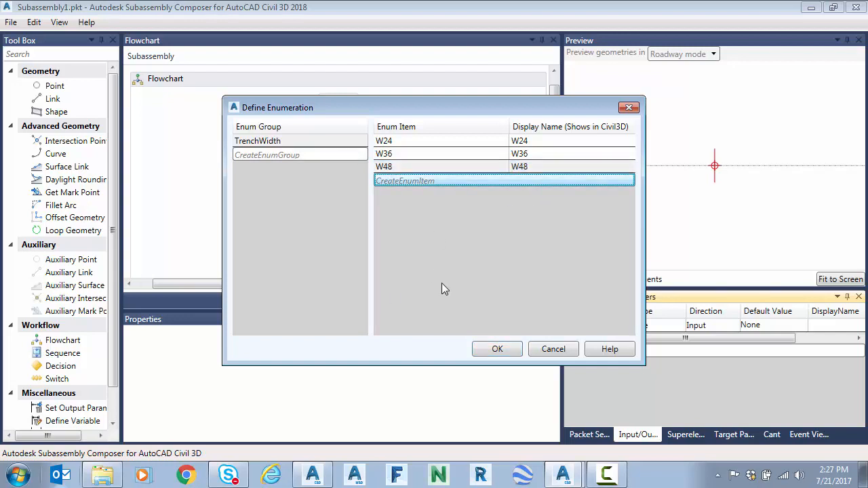
{"action": "left_click", "coordinate": [497, 349]}
Step: Reopen the enumeration definitions and add a second group named TrenchDepth
{"action": "left_click", "coordinate": [60, 23]}
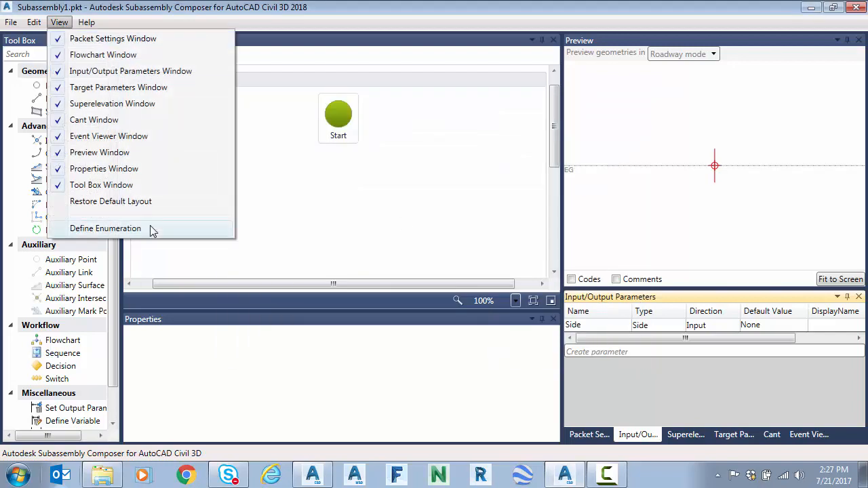
{"action": "left_click", "coordinate": [105, 228]}
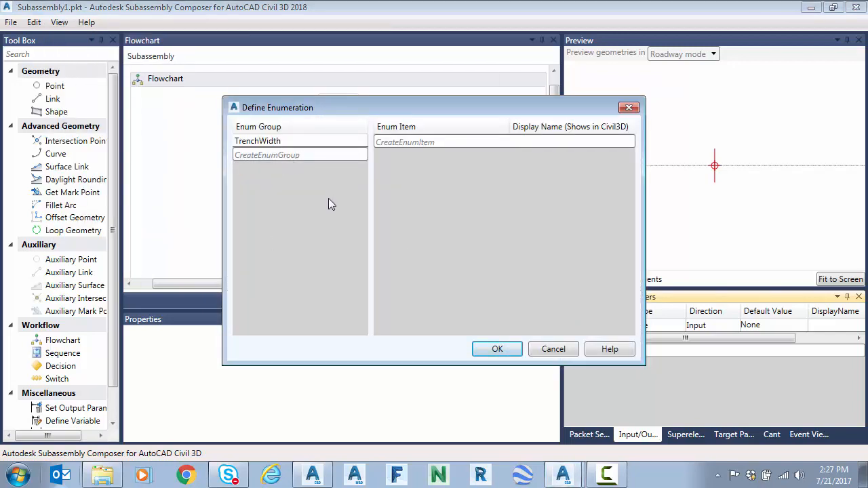
{"action": "left_click", "coordinate": [261, 156]}
{"action": "left_click", "coordinate": [270, 152]}
{"action": "left_click", "coordinate": [270, 152]}
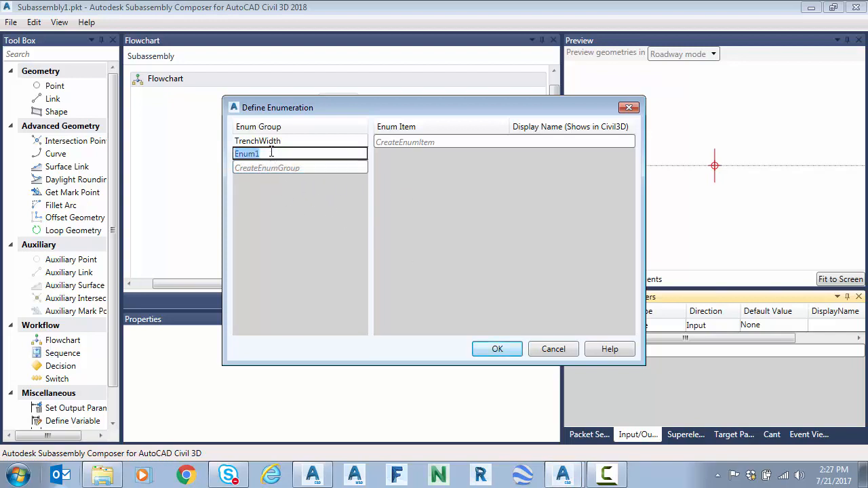
{"action": "type", "text": "TrenchDepth"}
{"action": "key", "text": "Return"}
Step: Add items D24, D36 and D48 to the TrenchDepth group and accept the enumeration
{"action": "left_click", "coordinate": [405, 142]}
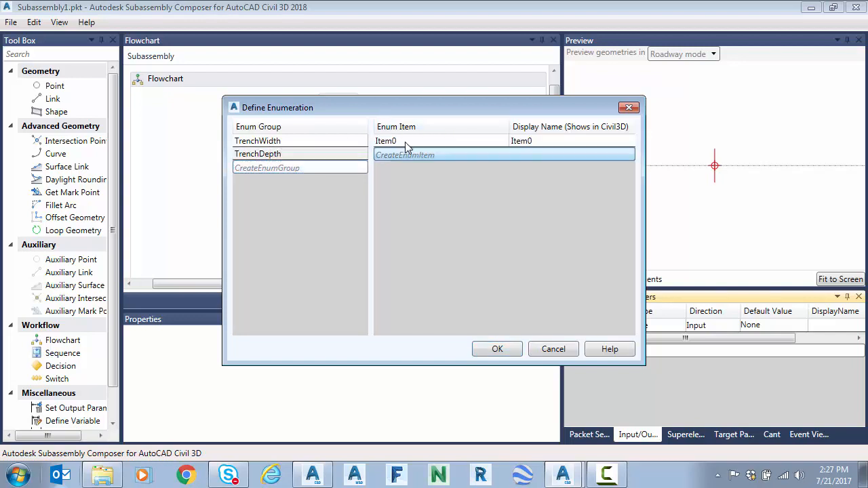
{"action": "left_click", "coordinate": [405, 141]}
{"action": "type", "text": "D24"}
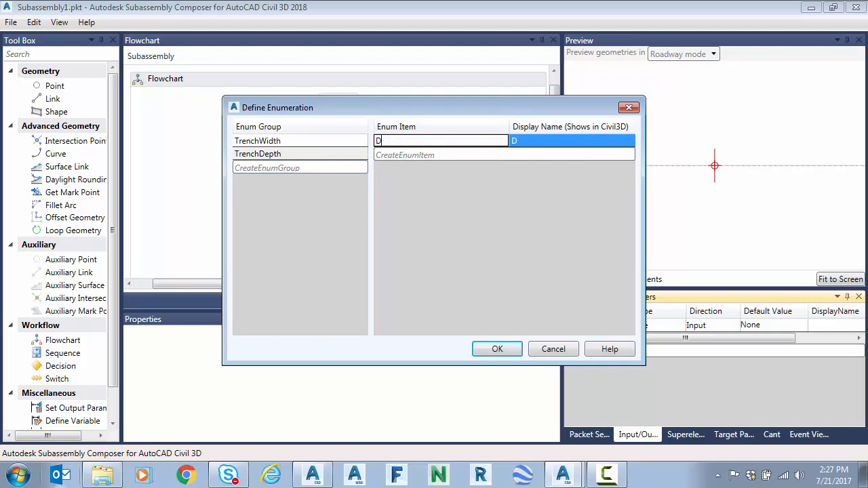
{"action": "left_click", "coordinate": [424, 153]}
{"action": "left_click", "coordinate": [424, 154]}
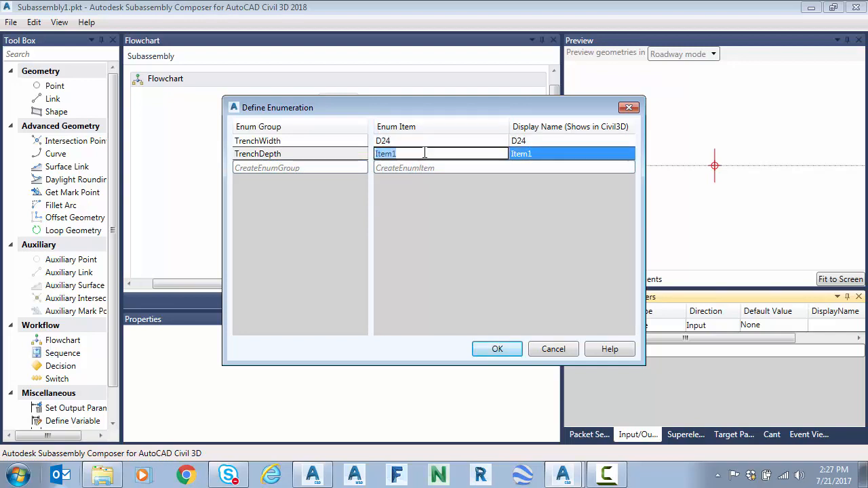
{"action": "type", "text": "D36"}
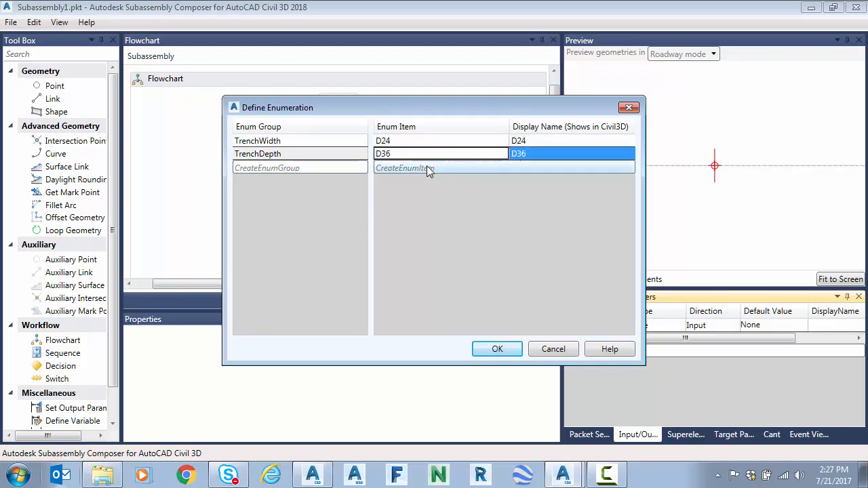
{"action": "left_click", "coordinate": [427, 168]}
{"action": "left_click", "coordinate": [427, 167]}
{"action": "type", "text": "D48"}
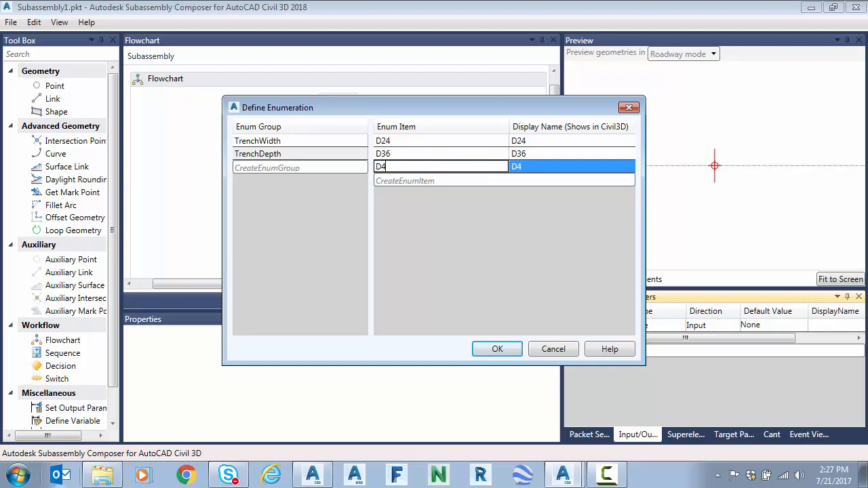
{"action": "key", "text": "Tab"}
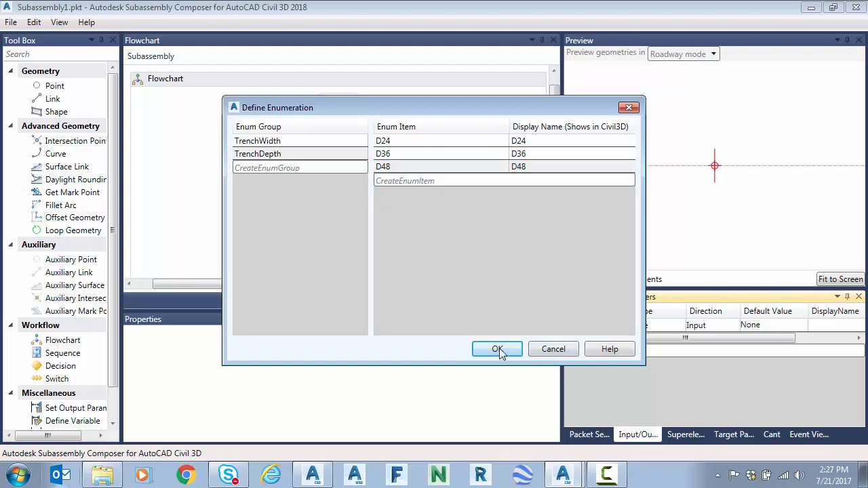
{"action": "left_click", "coordinate": [500, 350]}
Step: Create an input parameter of type TrenchWidth and name it WidthT
{"action": "left_click", "coordinate": [607, 351]}
{"action": "left_click", "coordinate": [663, 339]}
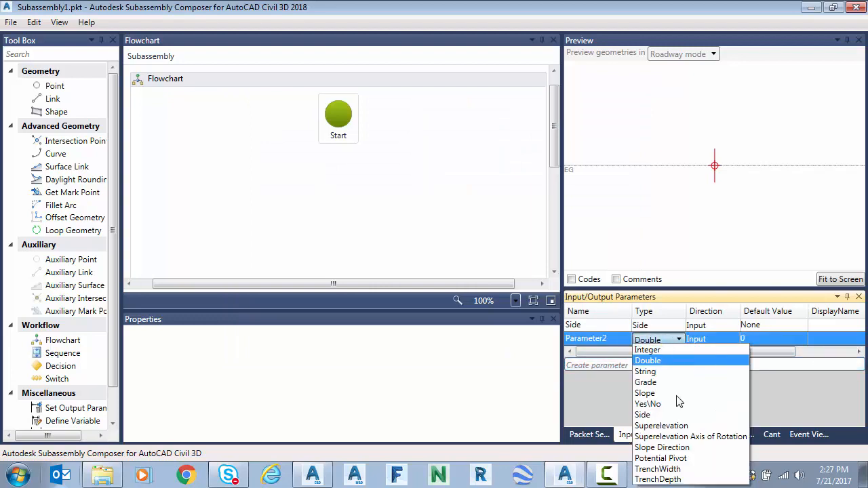
{"action": "left_click", "coordinate": [658, 469]}
{"action": "left_click", "coordinate": [607, 339]}
{"action": "left_click", "coordinate": [609, 339]}
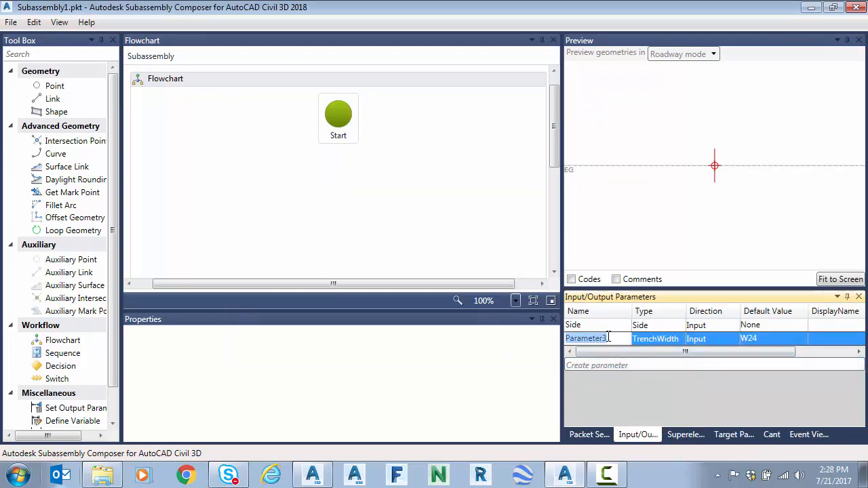
{"action": "type", "text": "WidthT"}
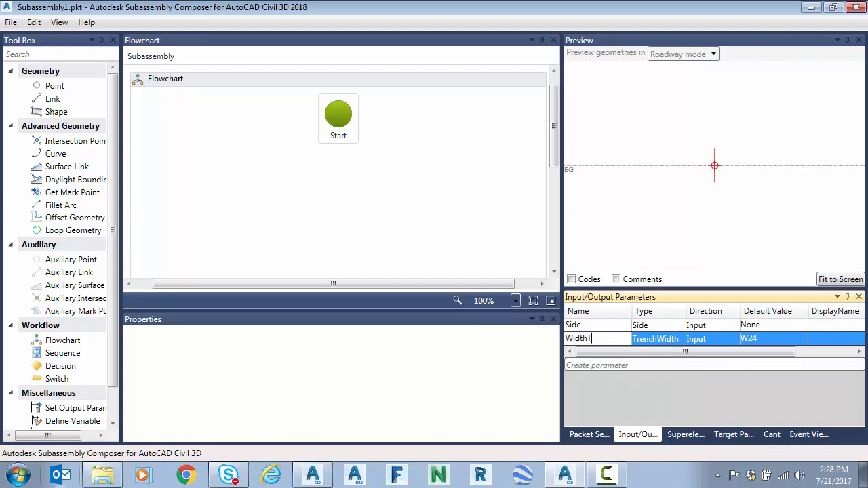
{"action": "left_click", "coordinate": [668, 345]}
Step: Check the default value options of the Side and WidthT parameters, picking W24 for WidthT
{"action": "left_click", "coordinate": [769, 325]}
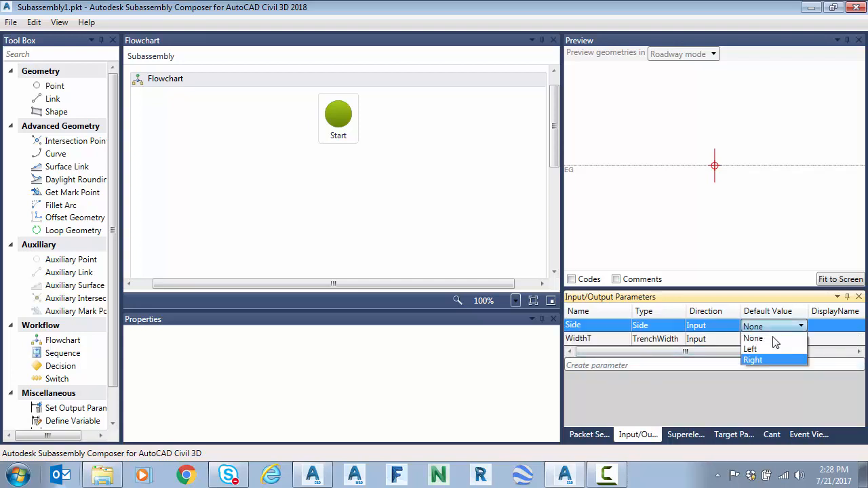
{"action": "left_click", "coordinate": [772, 325]}
{"action": "left_click", "coordinate": [778, 339]}
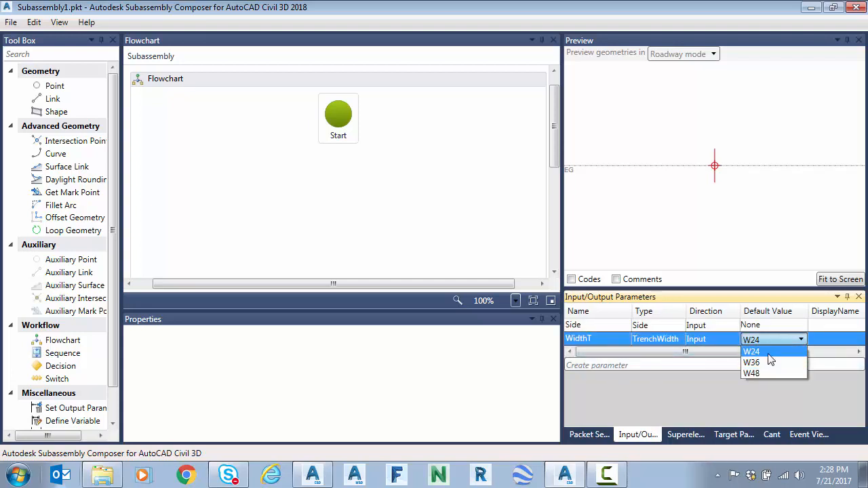
{"action": "left_click", "coordinate": [767, 353]}
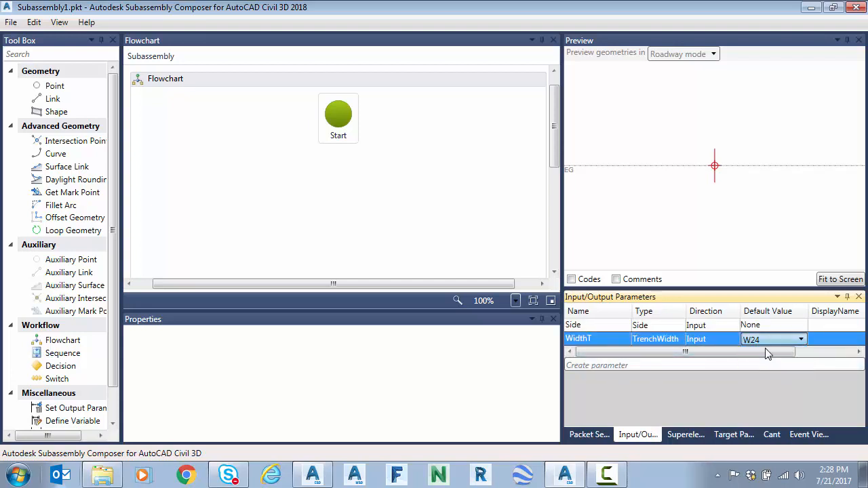
Step: Create an input parameter of type TrenchDepth and name it DepthT
{"action": "left_click", "coordinate": [599, 366]}
{"action": "left_click", "coordinate": [651, 353]}
{"action": "left_click", "coordinate": [679, 354]}
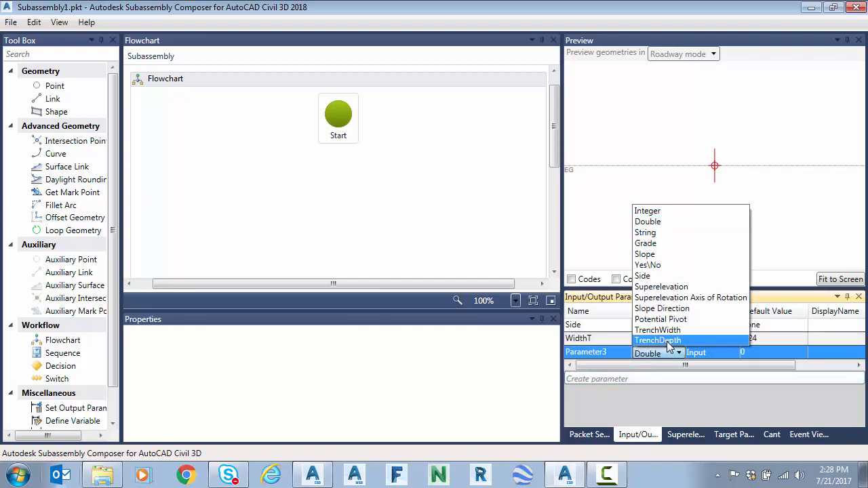
{"action": "left_click", "coordinate": [661, 341]}
{"action": "left_click", "coordinate": [605, 353]}
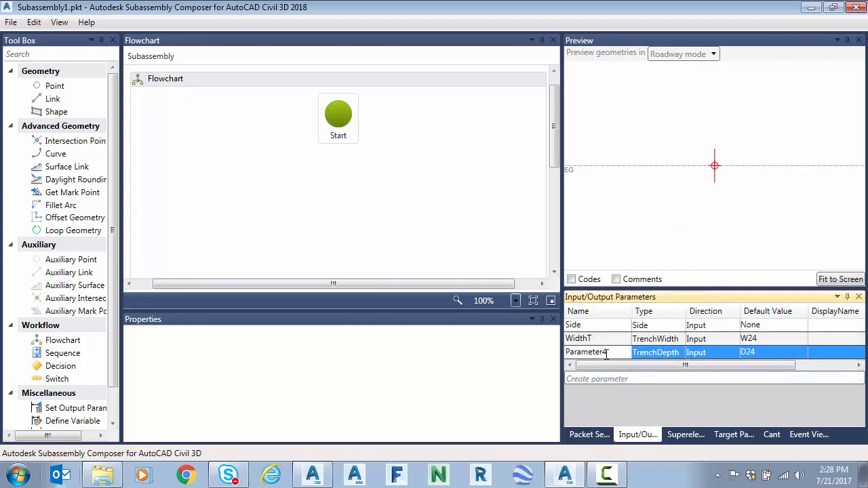
{"action": "double_click", "coordinate": [587, 353]}
{"action": "type", "text": "DepthT"}
{"action": "key", "text": "Tab"}
{"action": "left_click", "coordinate": [772, 352]}
{"action": "left_click", "coordinate": [772, 352]}
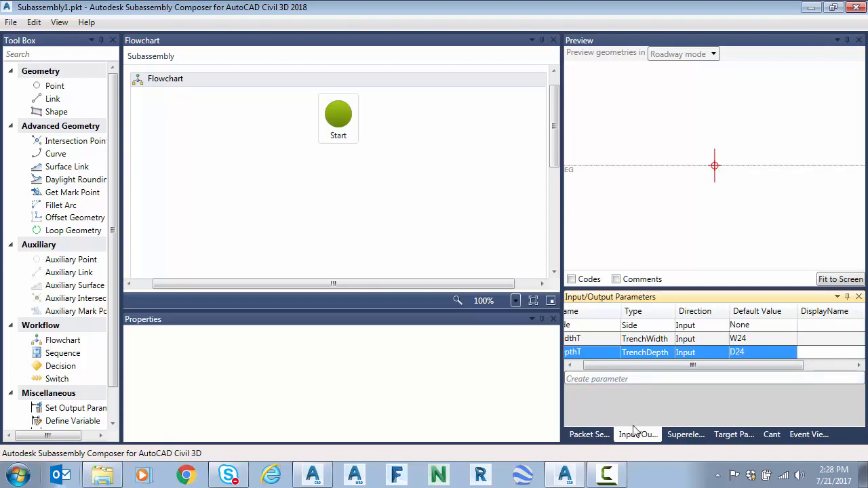
Step: Name the subassembly TrenchTester in the packet settings
{"action": "left_click", "coordinate": [589, 435]}
{"action": "left_click", "coordinate": [755, 377]}
{"action": "left_click", "coordinate": [802, 362]}
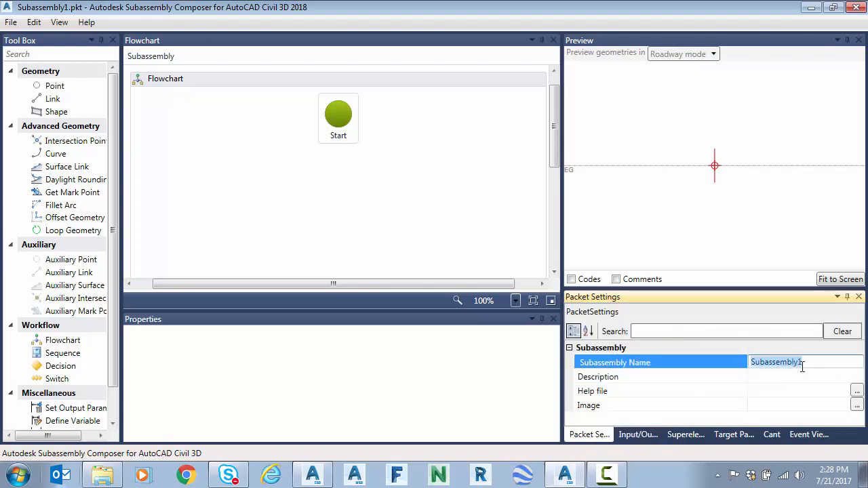
{"action": "type", "text": "TrenchTester"}
{"action": "left_click", "coordinate": [697, 383]}
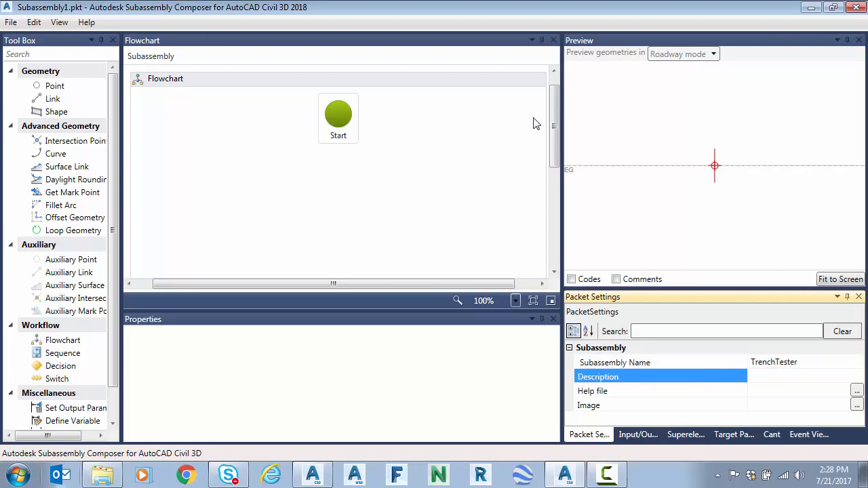
Step: Save the subassembly to the Desktop as a PKT file named TrenchTester
{"action": "left_click", "coordinate": [11, 22]}
{"action": "left_click", "coordinate": [61, 87]}
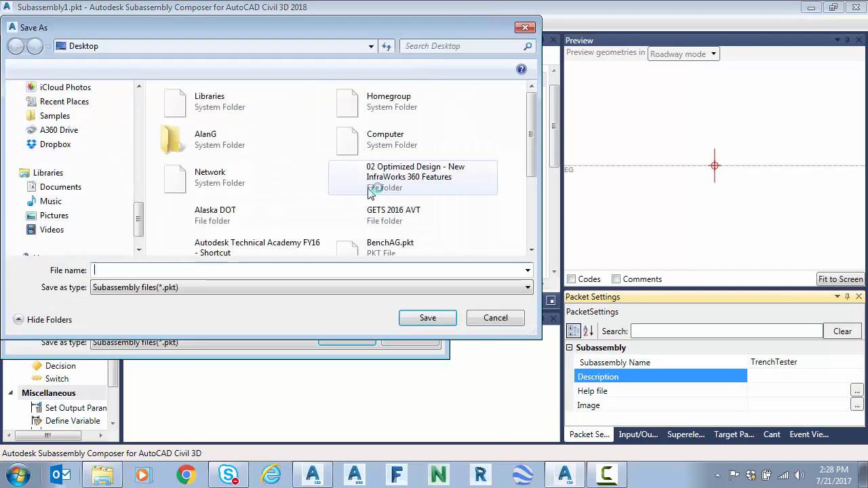
{"action": "type", "text": "Trench"}
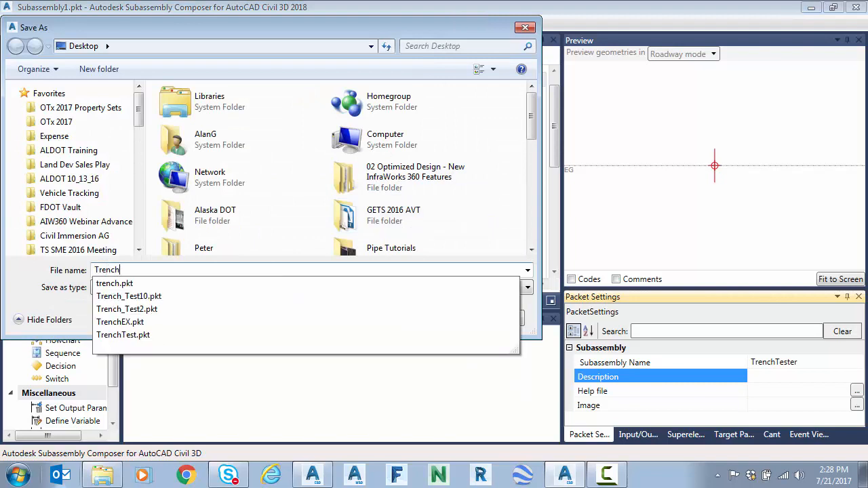
{"action": "type", "text": "Tester"}
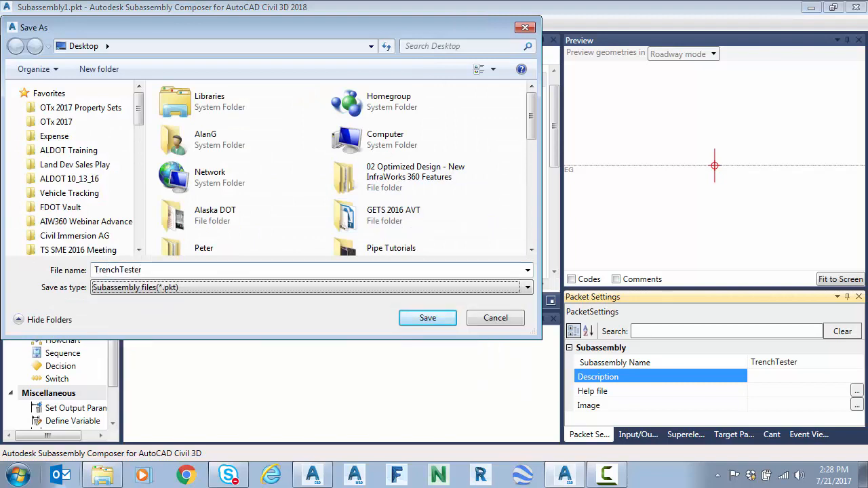
{"action": "left_click", "coordinate": [427, 318]}
Step: Add a Switch below Start in the flowchart and set its expression to WidthT.Value
{"action": "left_click", "coordinate": [638, 435]}
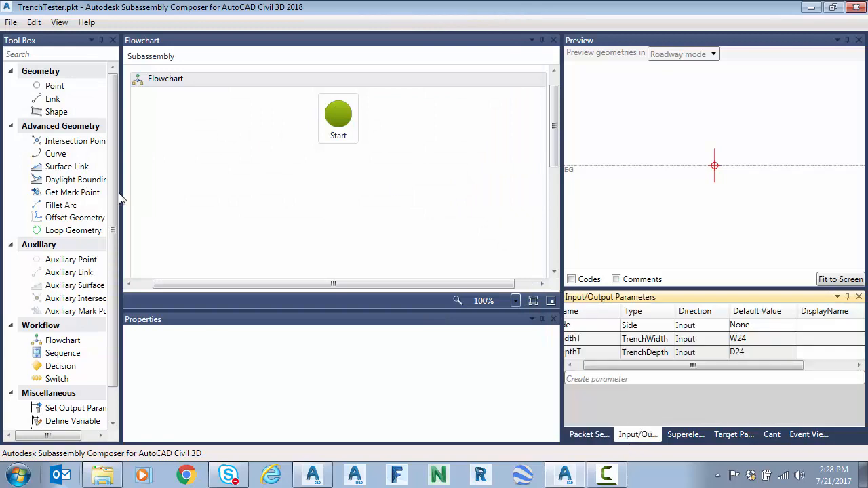
{"action": "left_click_drag", "start_coordinate": [65, 373], "coordinate": [343, 145]}
{"action": "left_click", "coordinate": [456, 387]}
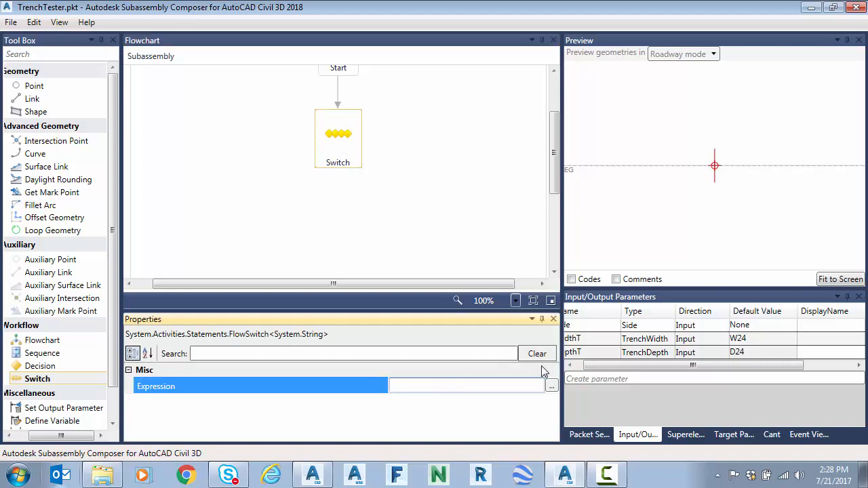
{"action": "left_click_drag", "start_coordinate": [615, 365], "coordinate": [602, 365]}
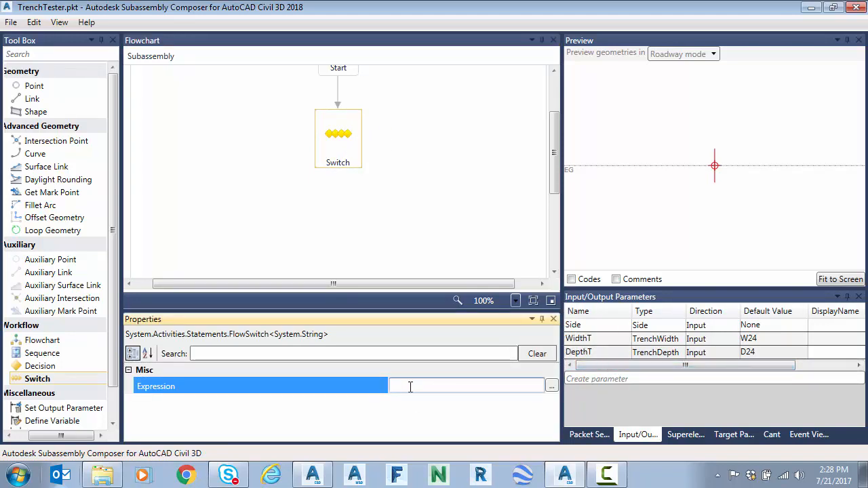
{"action": "type", "text": "Width"}
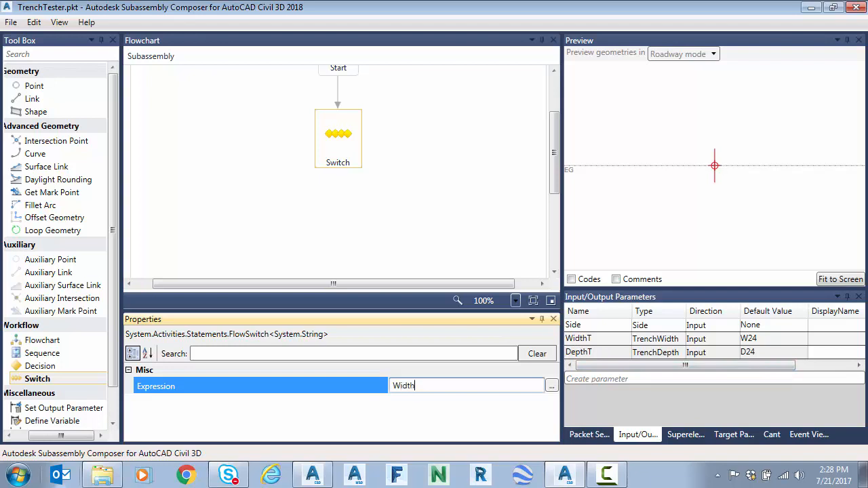
{"action": "type", "text": "T.Value"}
{"action": "key", "text": "Tab"}
Step: Add a Sequence connected to the Switch and name it W24
{"action": "left_click_drag", "start_coordinate": [42, 353], "coordinate": [248, 165]}
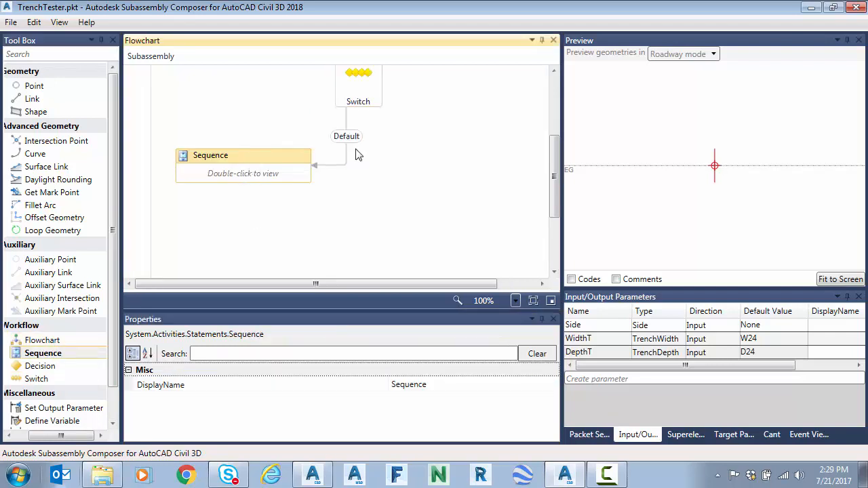
{"action": "mouse_move", "coordinate": [249, 167]}
{"action": "left_click", "coordinate": [220, 161]}
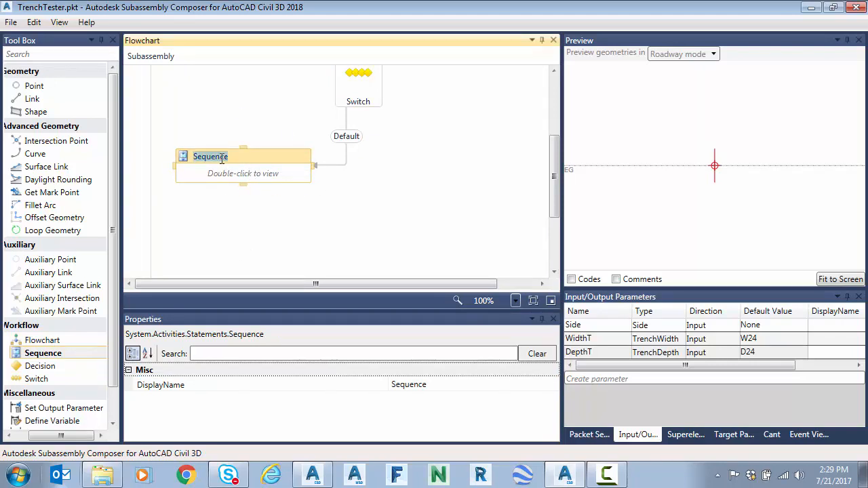
{"action": "type", "text": "W24"}
{"action": "key", "text": "Tab"}
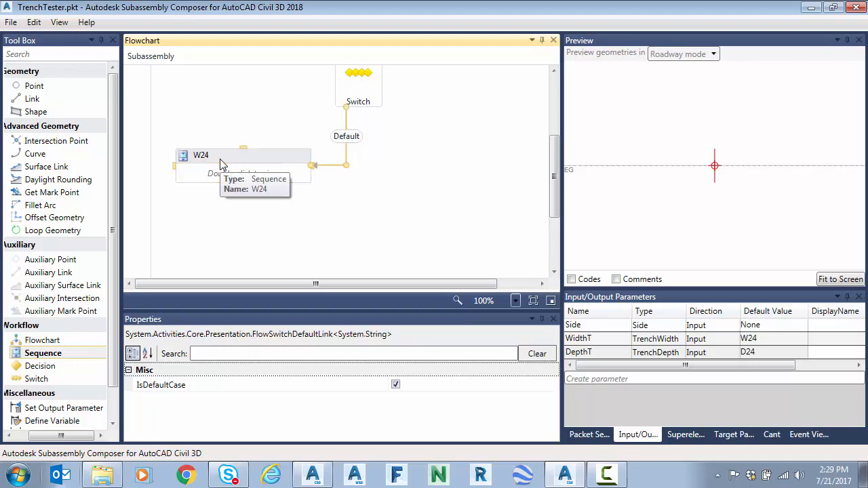
Step: Turn off the default case on the link from the Switch to the W24 sequence and set its case to W24
{"action": "left_click", "coordinate": [400, 144]}
{"action": "left_click", "coordinate": [348, 97]}
{"action": "left_click", "coordinate": [329, 135]}
{"action": "left_click", "coordinate": [396, 385]}
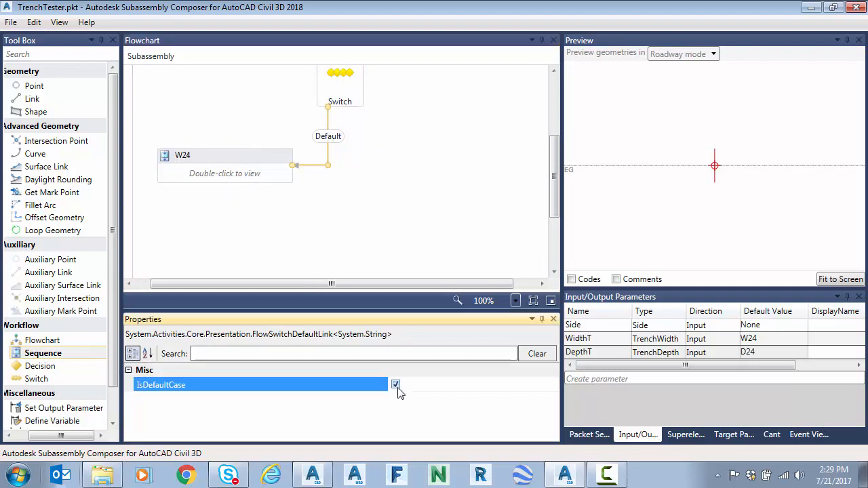
{"action": "type", "text": "W"}
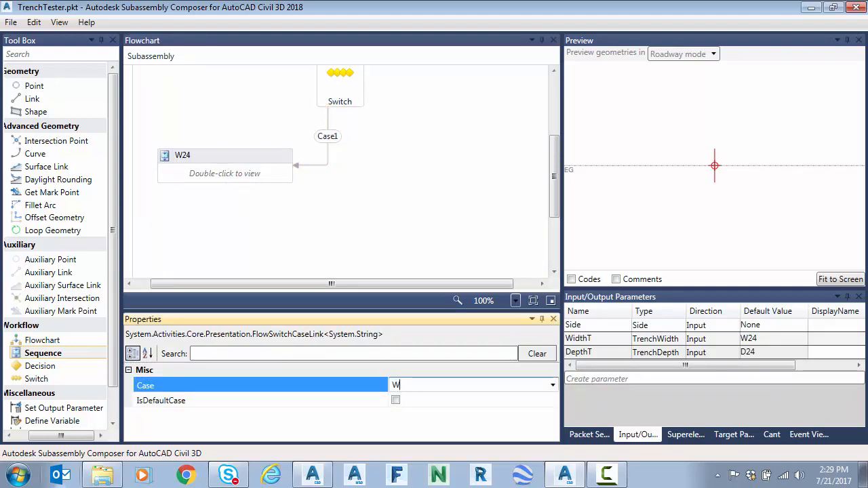
{"action": "type", "text": "24"}
{"action": "key", "text": "Tab"}
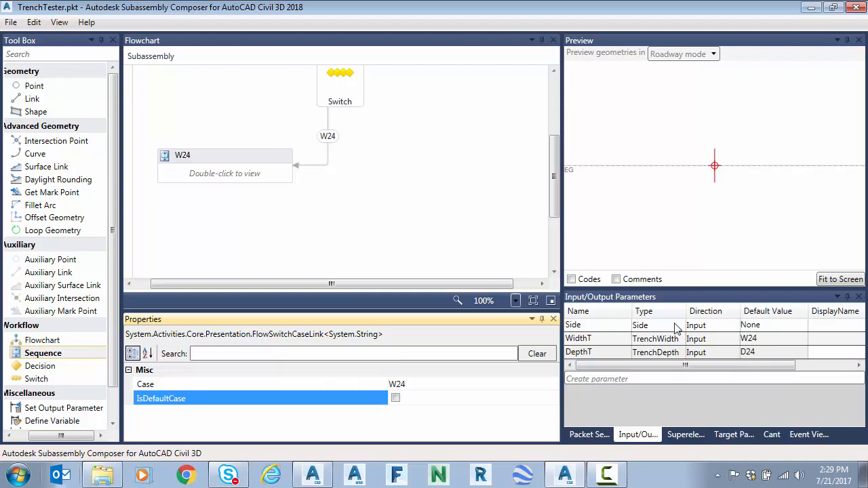
Step: Add a surface link inside the W24 sequence with surface target EG, Start X -1 and End X 1
{"action": "double_click", "coordinate": [231, 174]}
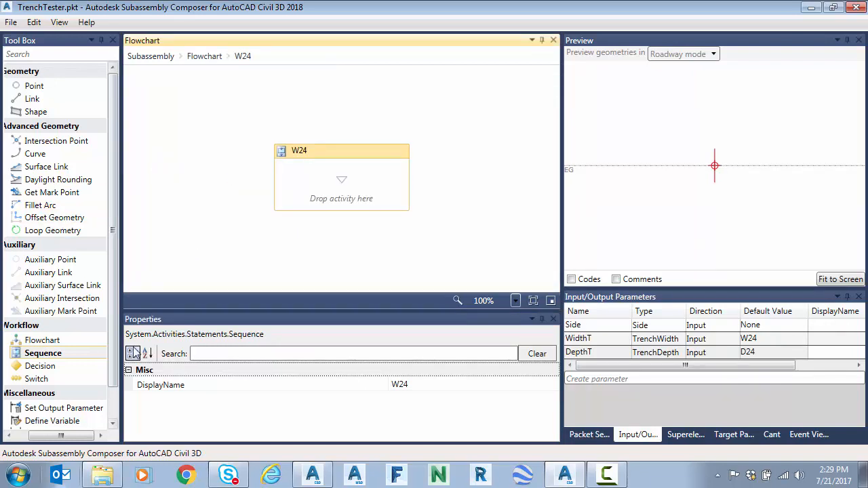
{"action": "left_click_drag", "start_coordinate": [48, 166], "coordinate": [391, 204]}
{"action": "left_click", "coordinate": [543, 386]}
{"action": "left_click", "coordinate": [411, 406]}
{"action": "scroll", "coordinate": [554, 353], "scroll_direction": "down", "scroll_amount": 1}
{"action": "left_click", "coordinate": [406, 371]}
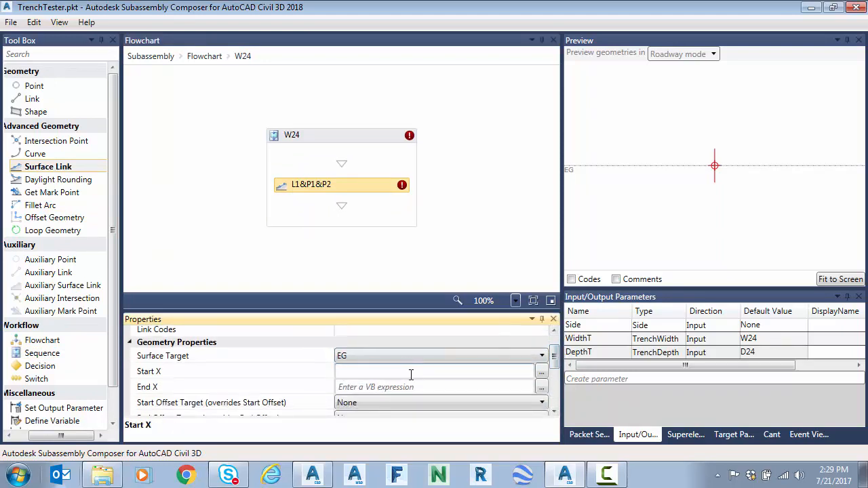
{"action": "left_click", "coordinate": [411, 388]}
{"action": "type", "text": "1"}
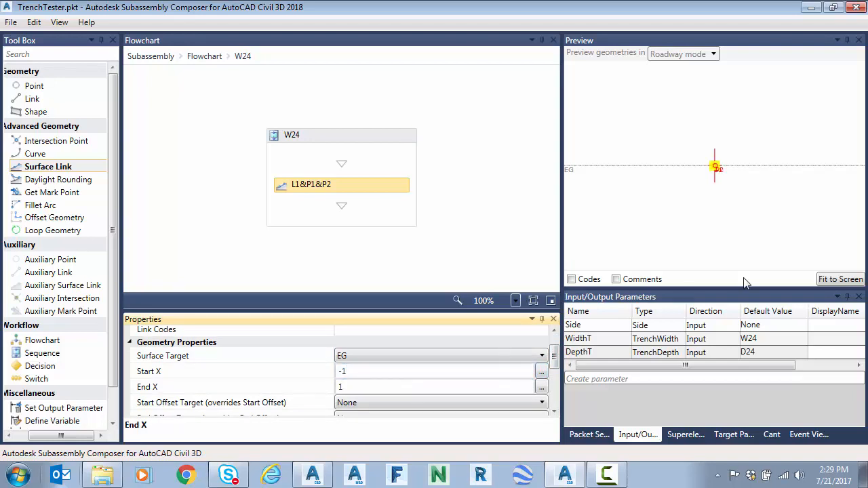
{"action": "left_click", "coordinate": [841, 279]}
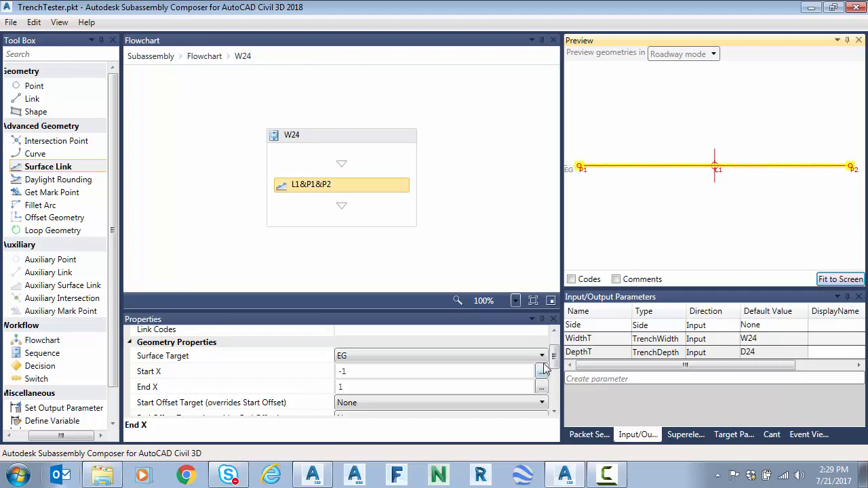
{"action": "left_click_drag", "start_coordinate": [555, 357], "coordinate": [555, 381]}
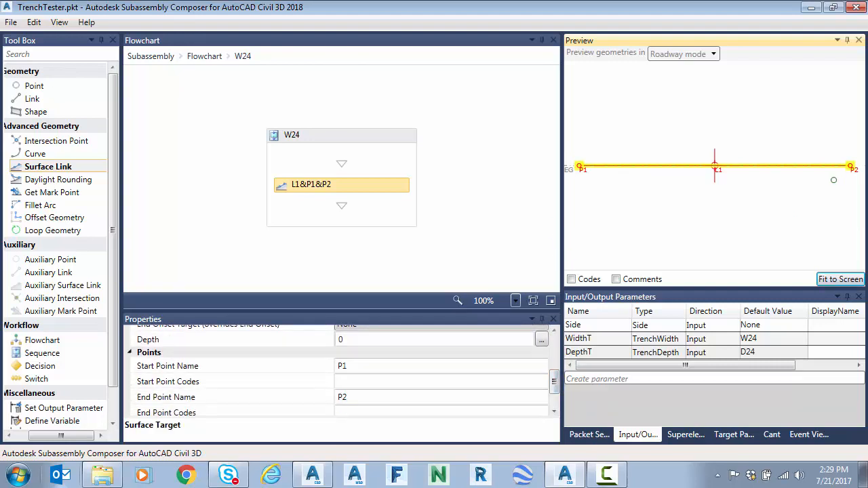
{"action": "left_click_drag", "start_coordinate": [555, 386], "coordinate": [552, 312]}
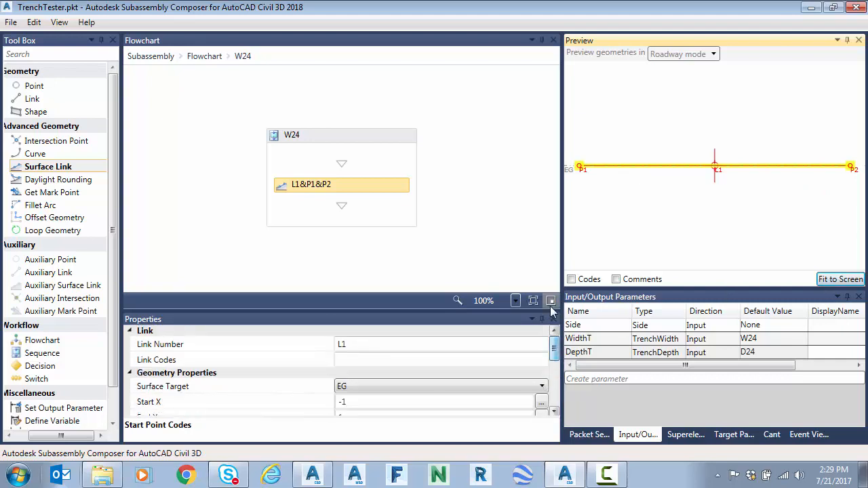
Step: Add a second Sequence beside W24 in the main flowchart and connect it to the Switch instead of W24
{"action": "left_click", "coordinate": [205, 58]}
{"action": "scroll", "coordinate": [295, 173], "scroll_direction": "down", "scroll_amount": 2}
{"action": "left_click_drag", "start_coordinate": [73, 354], "coordinate": [429, 123]}
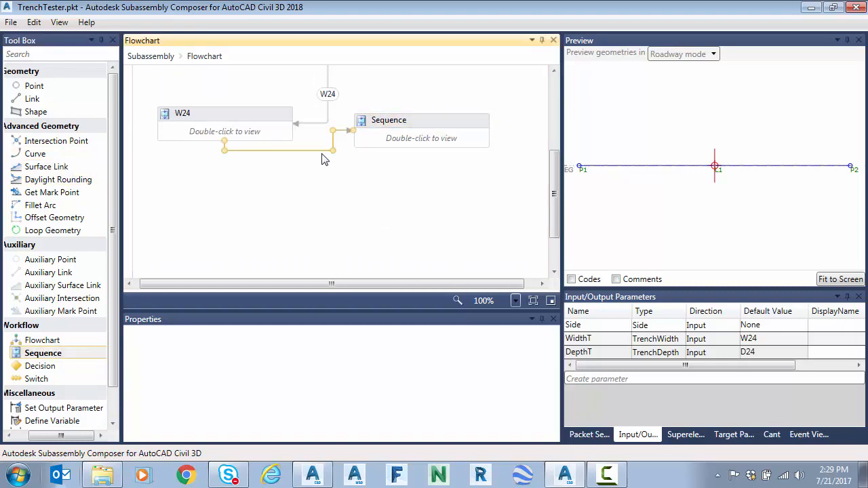
{"action": "scroll", "coordinate": [328, 156], "scroll_direction": "up", "scroll_amount": 2}
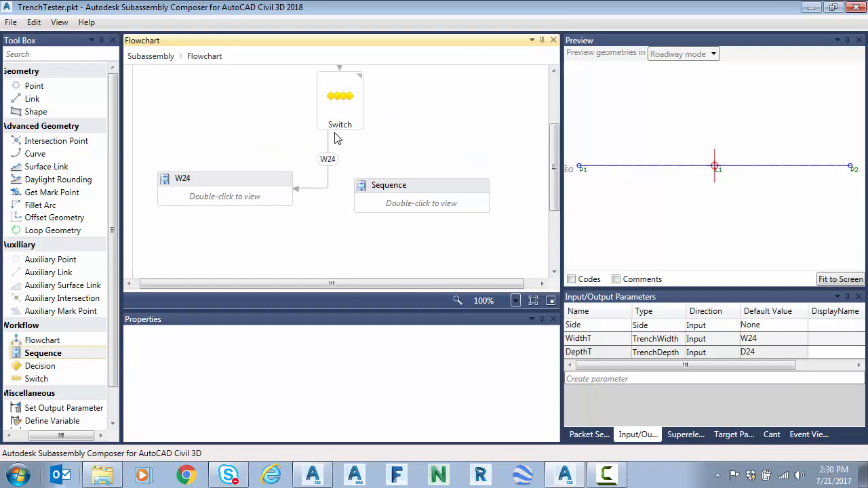
{"action": "left_click_drag", "start_coordinate": [340, 135], "coordinate": [421, 193]}
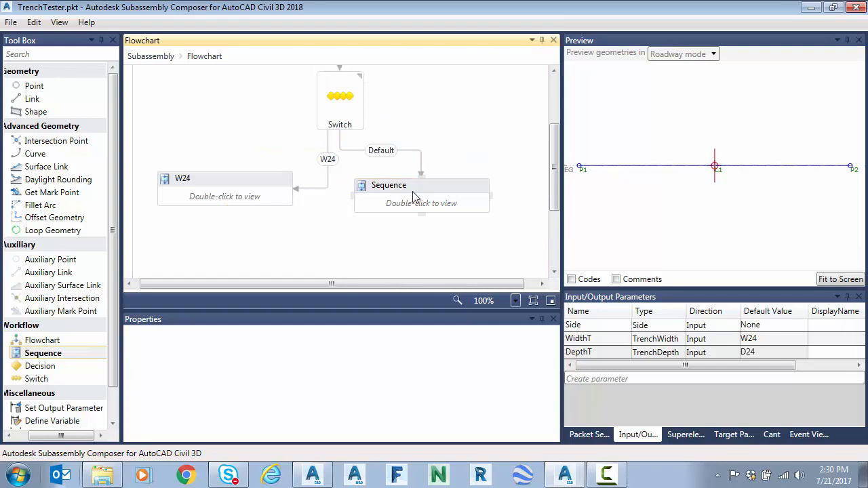
Step: Turn off the default case on the link from the Switch to the new sequence and set its case to W36
{"action": "left_click", "coordinate": [349, 123]}
{"action": "left_click", "coordinate": [421, 163]}
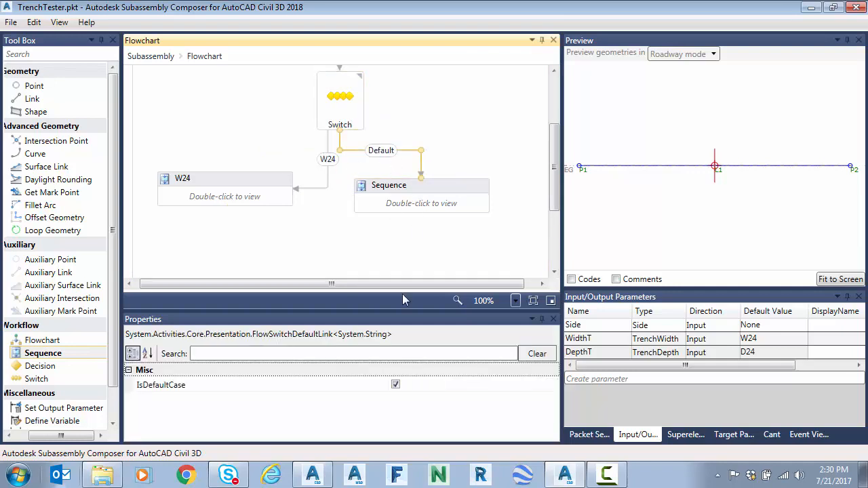
{"action": "left_click", "coordinate": [398, 385]}
{"action": "left_click", "coordinate": [414, 387]}
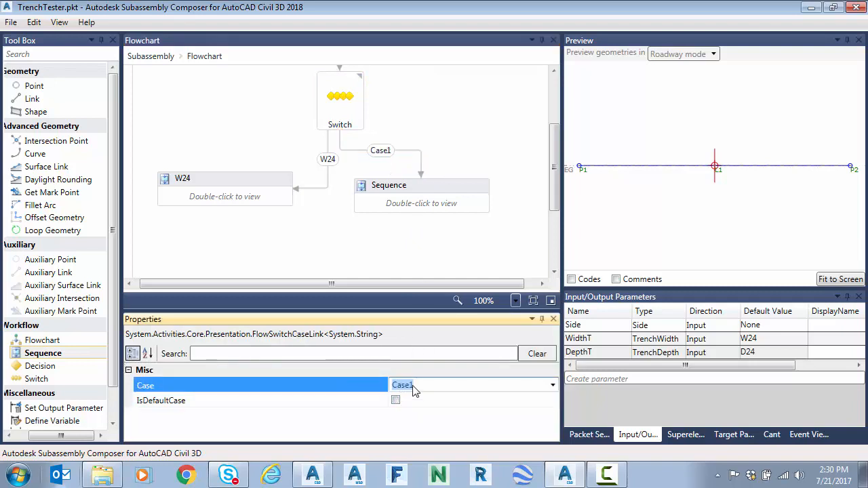
{"action": "type", "text": "W36"}
{"action": "key", "text": "Tab"}
Step: Rename the second sequence W36
{"action": "left_click", "coordinate": [398, 186]}
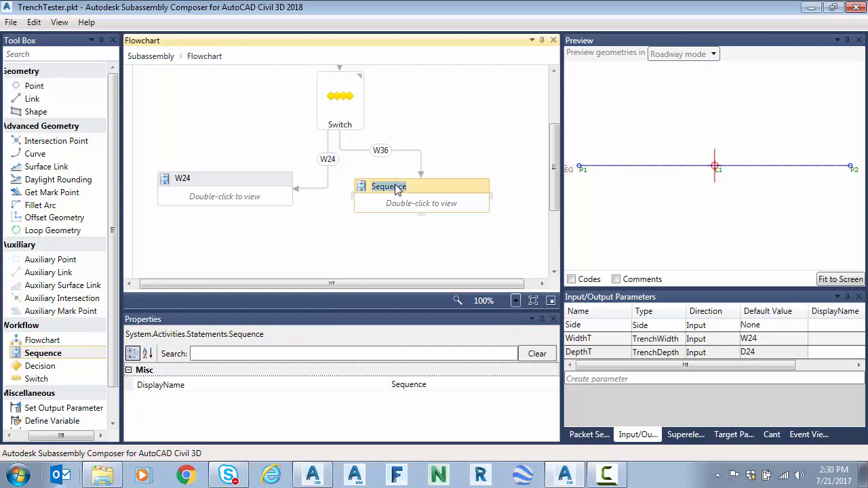
{"action": "type", "text": "W36"}
{"action": "key", "text": "Tab"}
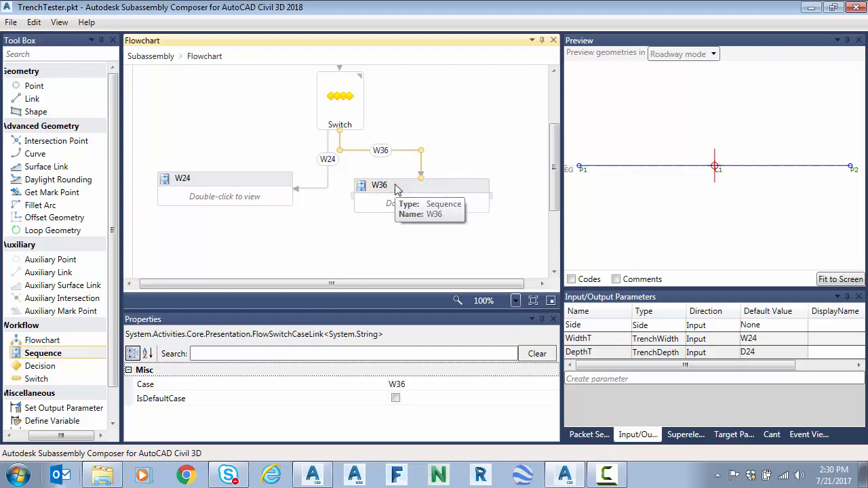
Step: Add a surface link inside the W36 sequence and set its link number to L1
{"action": "left_click", "coordinate": [418, 202]}
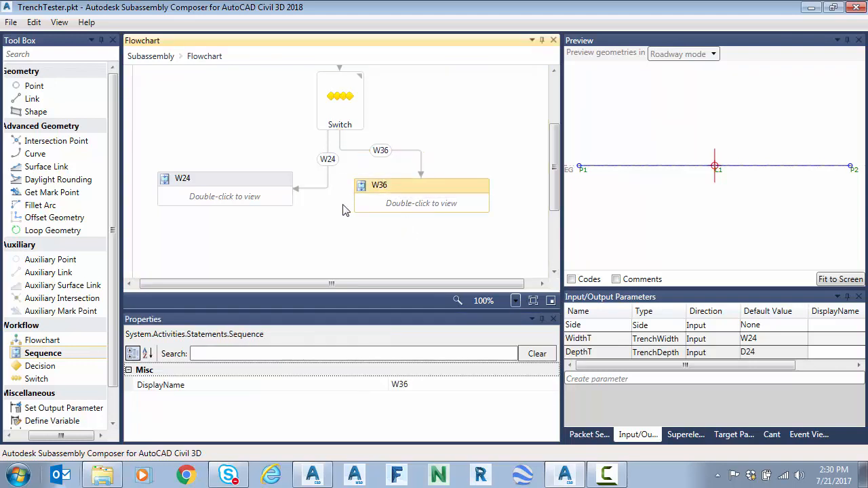
{"action": "double_click", "coordinate": [418, 203]}
{"action": "left_click_drag", "start_coordinate": [81, 169], "coordinate": [361, 196]}
{"action": "left_click", "coordinate": [378, 344]}
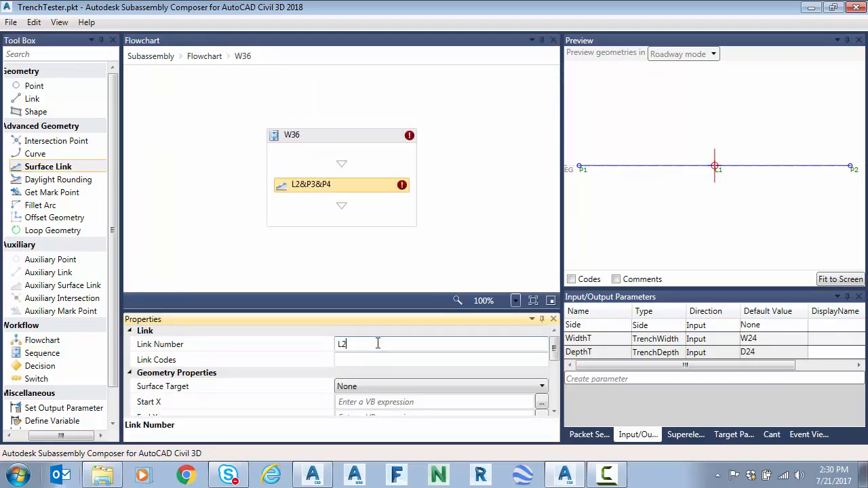
{"action": "key", "text": "Return"}
Step: Set the W36 surface link's target to EG, with Start X -1.5 and End X 1.5
{"action": "left_click", "coordinate": [414, 386]}
{"action": "left_click", "coordinate": [377, 406]}
{"action": "left_click", "coordinate": [375, 403]}
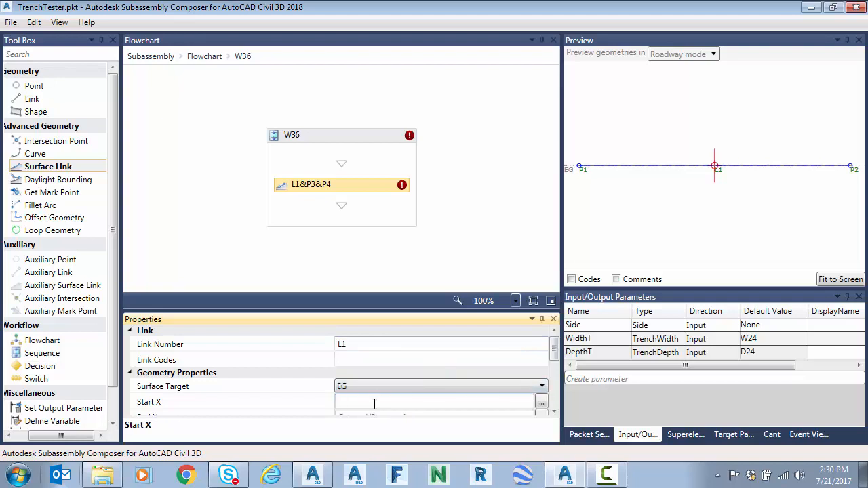
{"action": "type", "text": "-1.5"}
{"action": "key", "text": "Return"}
{"action": "left_click", "coordinate": [372, 416]}
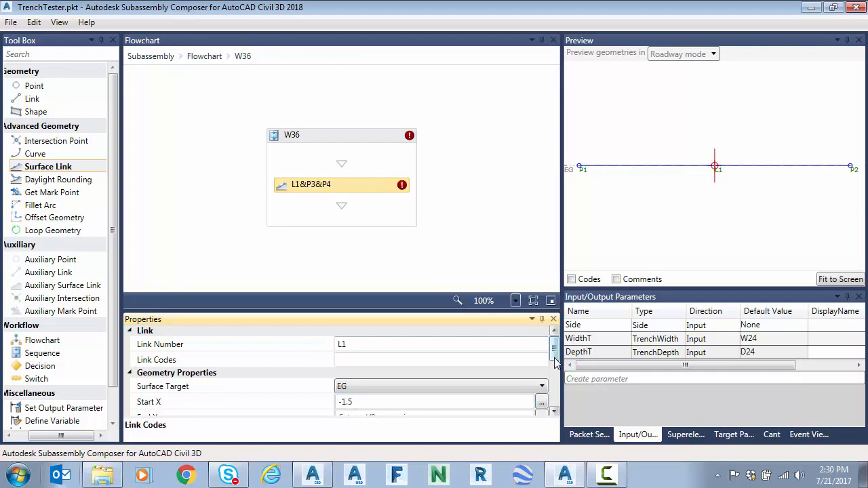
{"action": "left_click_drag", "start_coordinate": [556, 355], "coordinate": [555, 364]}
{"action": "left_click", "coordinate": [411, 383]}
{"action": "type", "text": "1.5"}
{"action": "key", "text": "Return"}
Step: Name the W36 surface link's start point P1 and end point P2
{"action": "scroll", "coordinate": [412, 390], "scroll_direction": "down", "scroll_amount": 3}
{"action": "left_click", "coordinate": [359, 357]}
{"action": "key", "text": "BackSpace"}
{"action": "type", "text": "1"}
{"action": "key", "text": "Return"}
{"action": "left_click", "coordinate": [354, 388]}
{"action": "key", "text": "BackSpace"}
{"action": "type", "text": "2"}
{"action": "key", "text": "Return"}
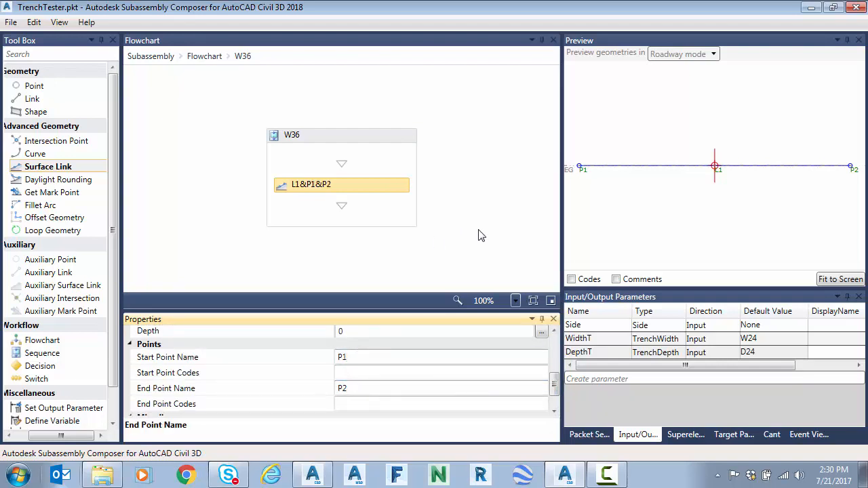
Step: Set the default value of WidthT to W36 and fit the preview geometry to the screen
{"action": "left_click", "coordinate": [775, 339]}
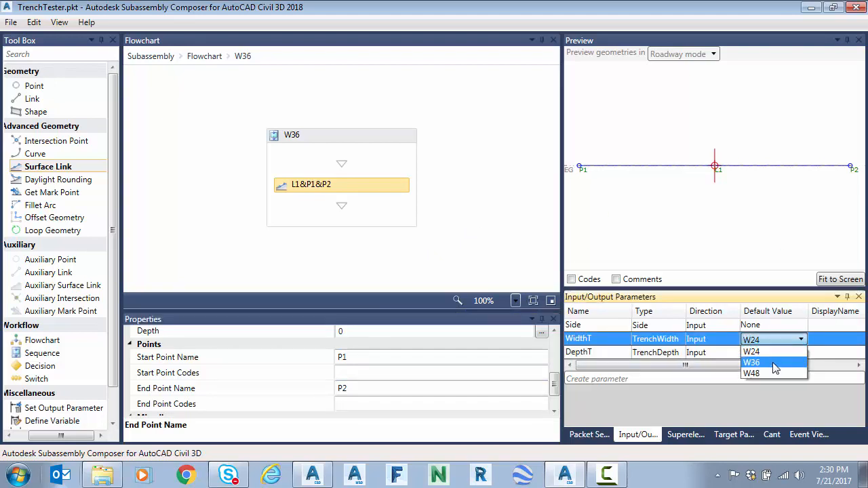
{"action": "left_click", "coordinate": [773, 363]}
{"action": "left_click", "coordinate": [841, 281]}
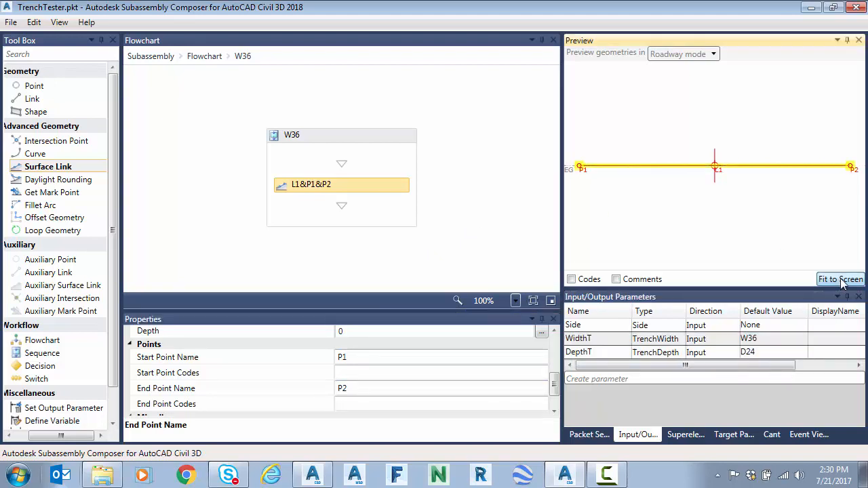
Step: Set the default value of the WidthT parameter to W24
{"action": "left_click", "coordinate": [778, 341]}
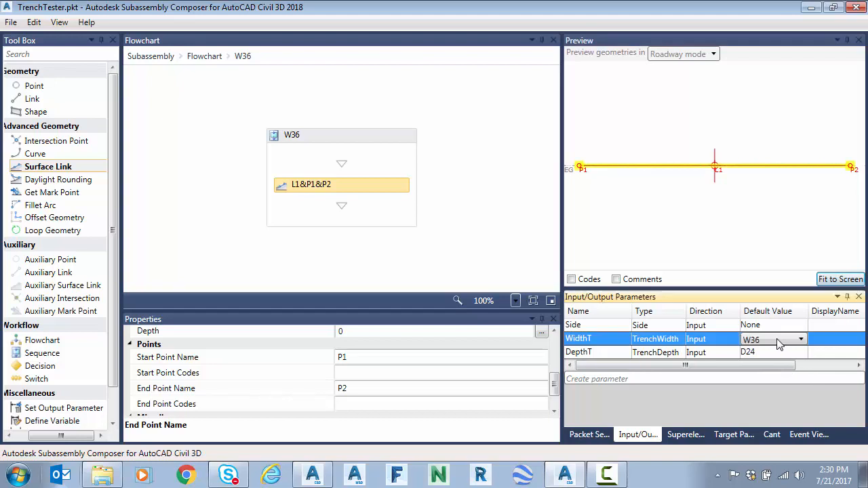
{"action": "left_click", "coordinate": [773, 339]}
{"action": "left_click", "coordinate": [772, 340]}
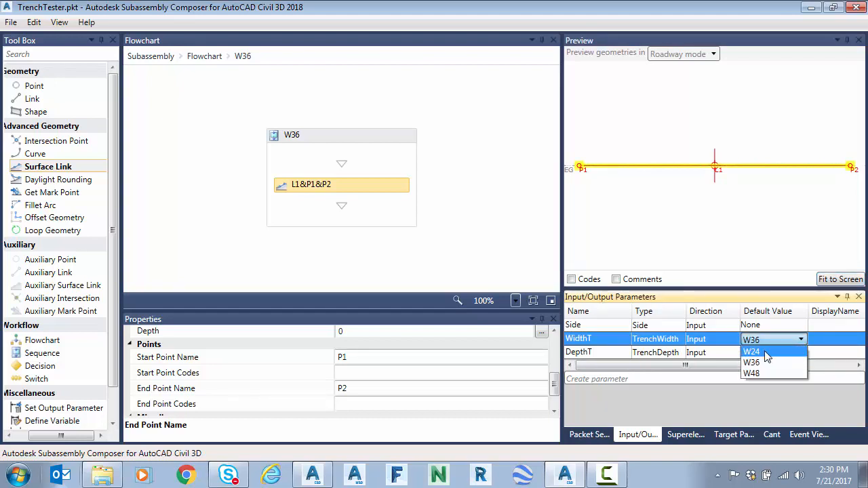
{"action": "left_click", "coordinate": [766, 353]}
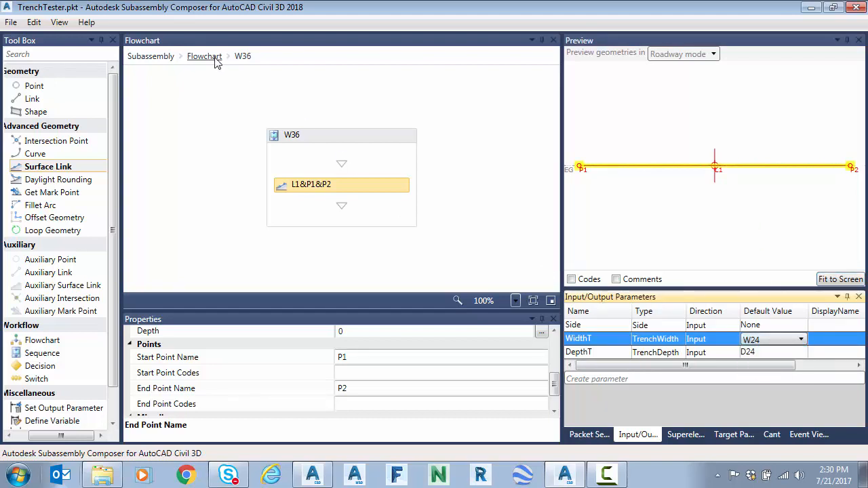
Step: Return to the main flowchart and examine the width switch's expression, its W24 and W36 branches, and the WidthT default value
{"action": "left_click", "coordinate": [218, 59]}
{"action": "left_click", "coordinate": [341, 182]}
{"action": "left_click", "coordinate": [455, 387]}
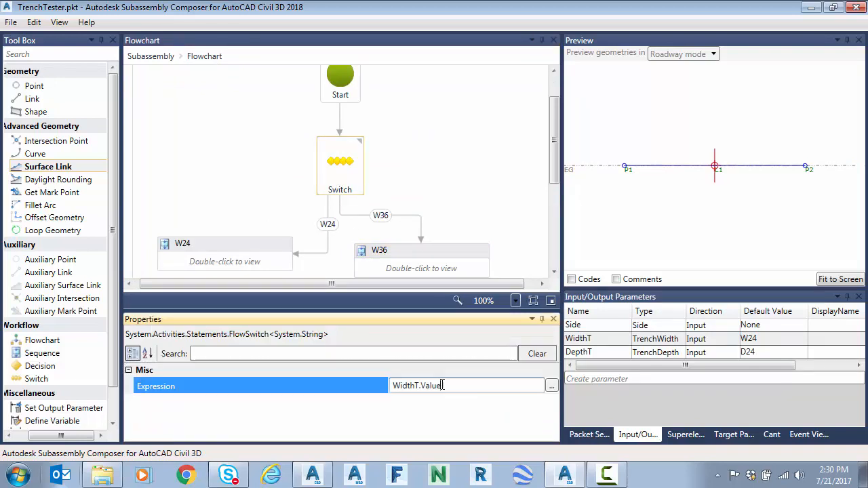
{"action": "left_click", "coordinate": [263, 252]}
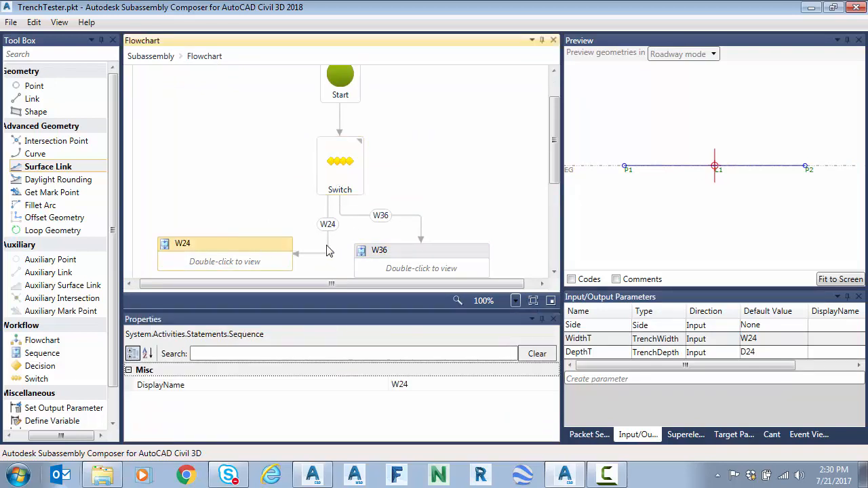
{"action": "left_click", "coordinate": [331, 229]}
{"action": "left_click", "coordinate": [385, 217]}
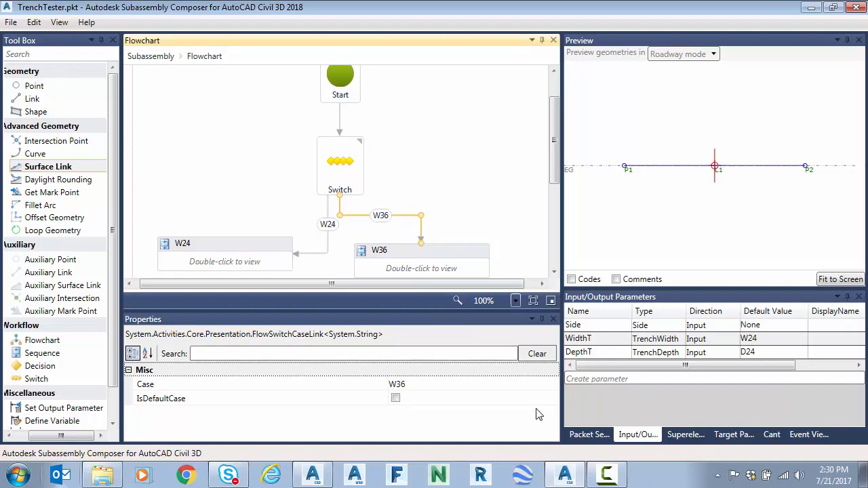
{"action": "left_click", "coordinate": [423, 198]}
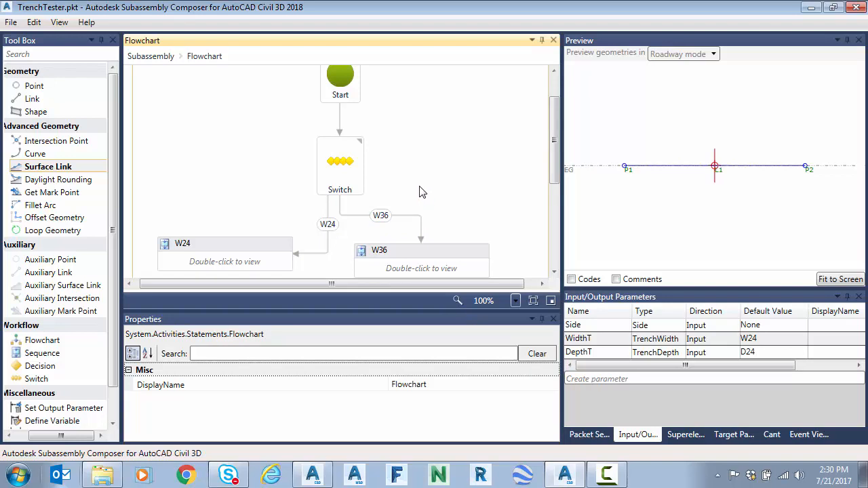
{"action": "scroll", "coordinate": [424, 203], "scroll_direction": "down", "scroll_amount": 1}
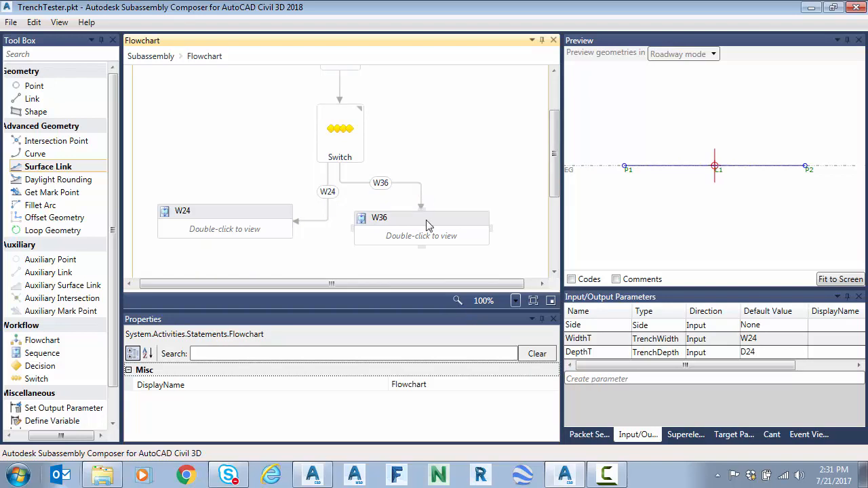
{"action": "left_click", "coordinate": [773, 339]}
{"action": "left_click", "coordinate": [774, 339]}
{"action": "left_click", "coordinate": [774, 352]}
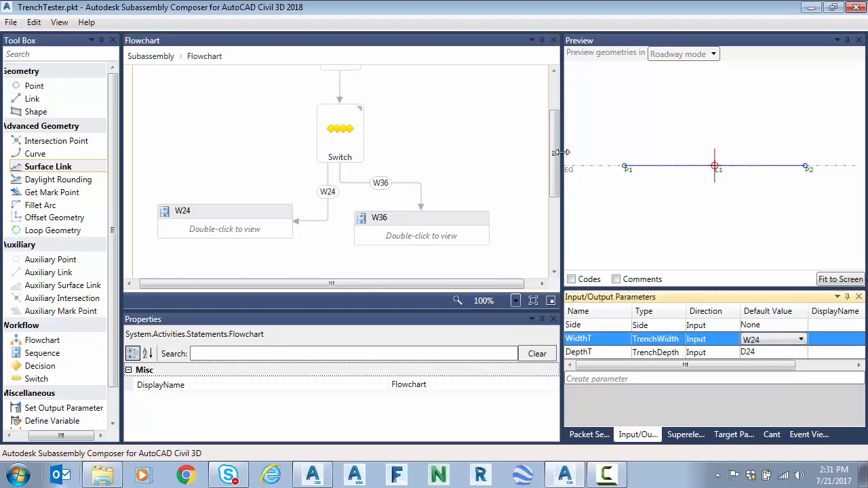
Step: Add a second switch below the W24 and W36 sequences and connect both sequences to it
{"action": "scroll", "coordinate": [182, 190], "scroll_direction": "down", "scroll_amount": 2}
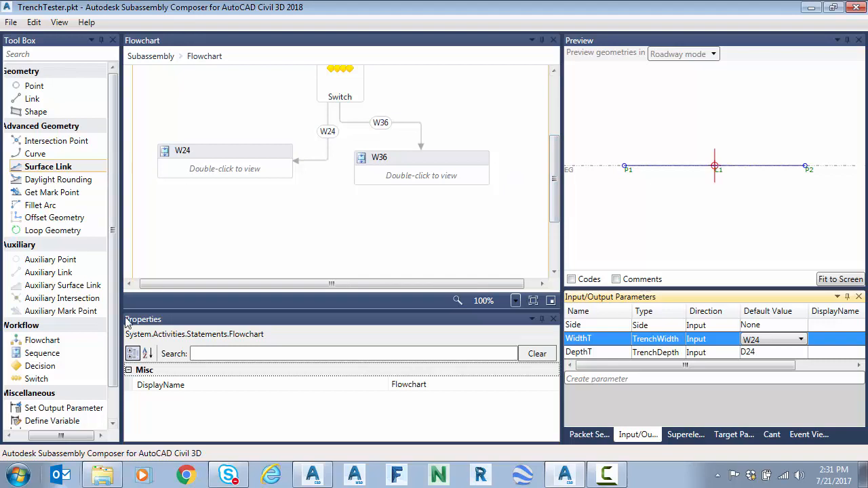
{"action": "left_click_drag", "start_coordinate": [51, 378], "coordinate": [360, 156]}
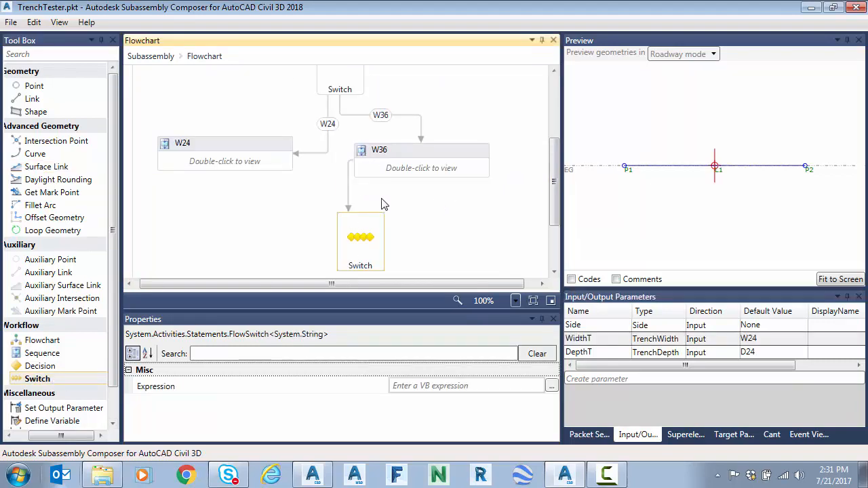
{"action": "left_click", "coordinate": [349, 200]}
{"action": "left_click_drag", "start_coordinate": [351, 198], "coordinate": [227, 175]}
{"action": "left_click_drag", "start_coordinate": [321, 226], "coordinate": [351, 221]}
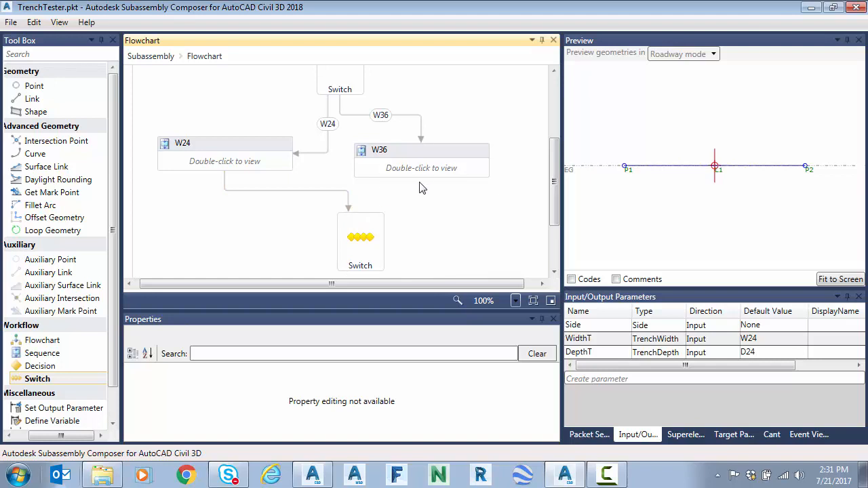
{"action": "left_click_drag", "start_coordinate": [421, 177], "coordinate": [363, 216]}
Step: Set the second switch's expression to DepthT.Value
{"action": "left_click", "coordinate": [361, 238]}
{"action": "left_click", "coordinate": [448, 385]}
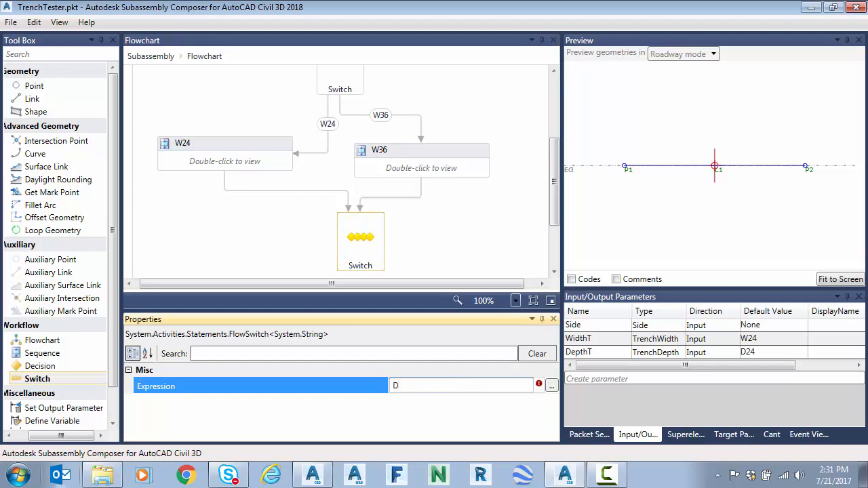
{"action": "type", "text": ".Value"}
{"action": "key", "text": "Return"}
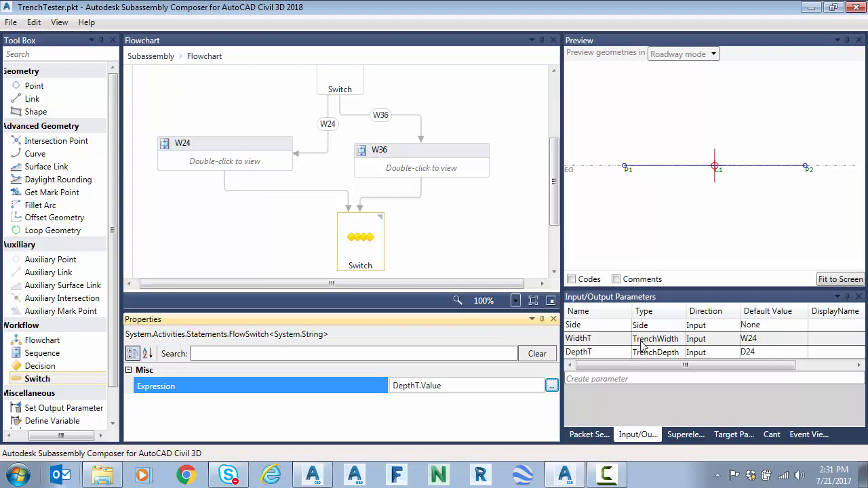
Step: Add a sequence below the DepthT switch and make its connecting branch a non-default case with the value D24
{"action": "left_click_drag", "start_coordinate": [557, 152], "coordinate": [557, 196]}
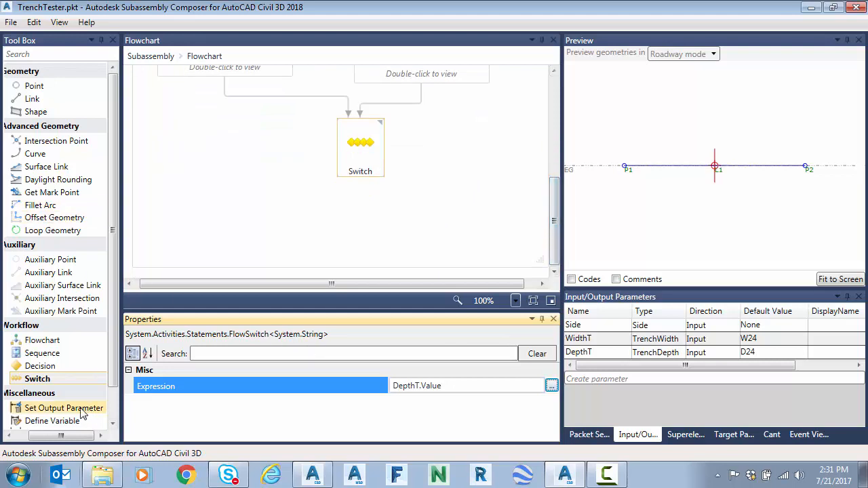
{"action": "left_click_drag", "start_coordinate": [46, 354], "coordinate": [257, 219]}
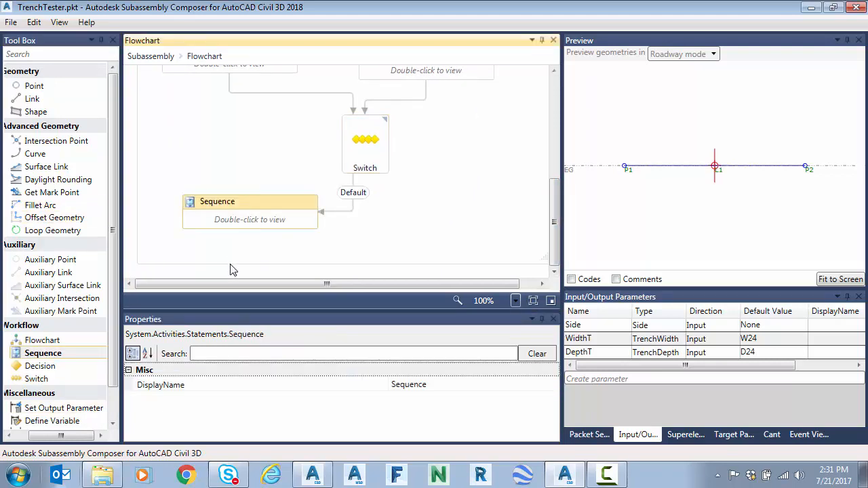
{"action": "left_click", "coordinate": [354, 197]}
{"action": "left_click", "coordinate": [354, 197]}
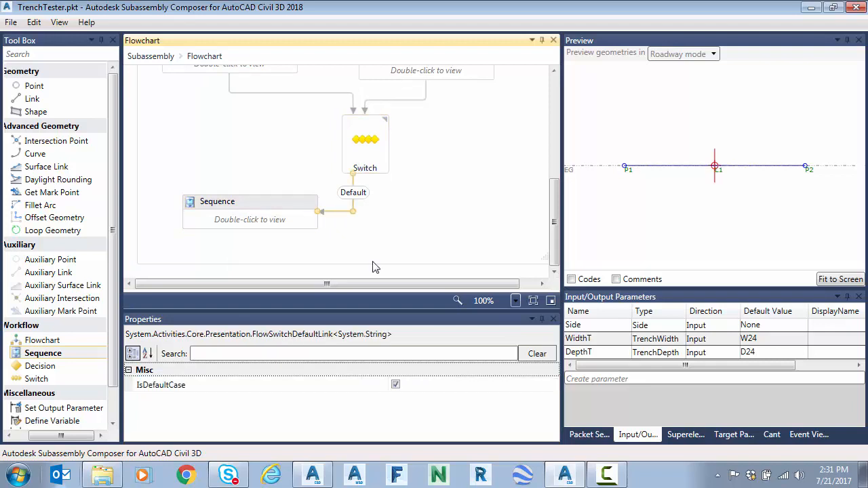
{"action": "left_click", "coordinate": [396, 385]}
{"action": "left_click", "coordinate": [412, 385]}
{"action": "type", "text": "D"}
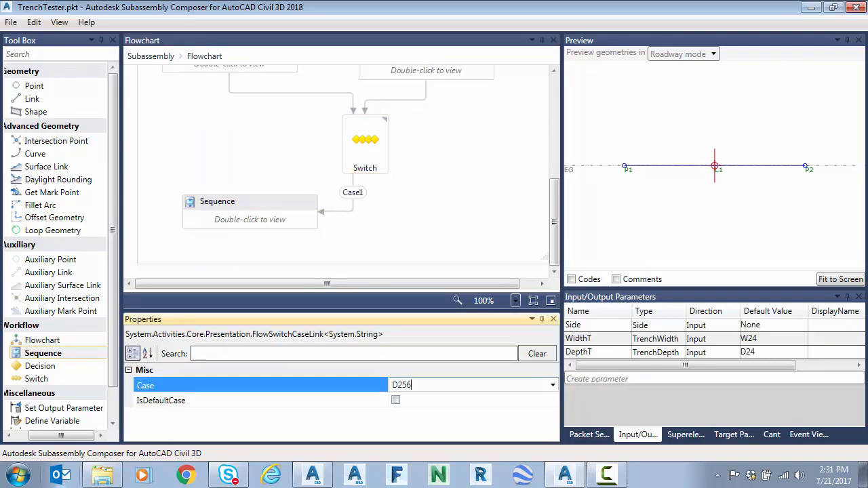
{"action": "type", "text": "24"}
{"action": "key", "text": "Tab"}
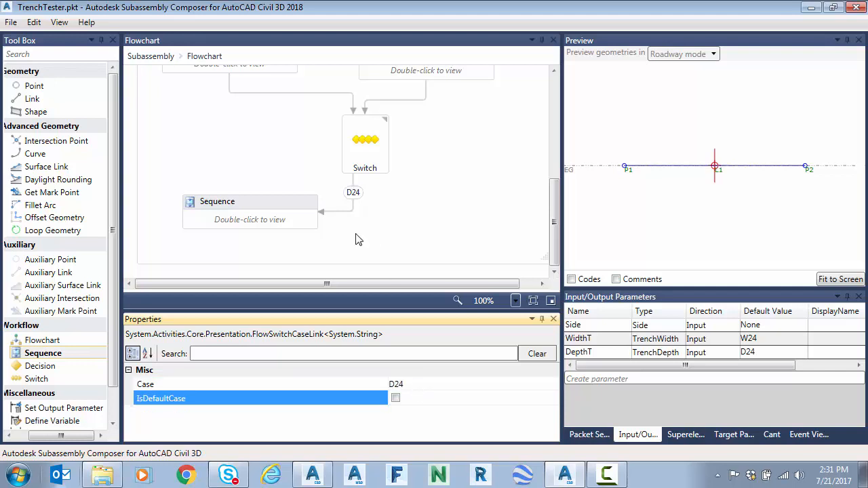
Step: Rename the sequence on the D24 branch as D24
{"action": "left_click", "coordinate": [225, 202]}
{"action": "type", "text": "D24"}
{"action": "key", "text": "Return"}
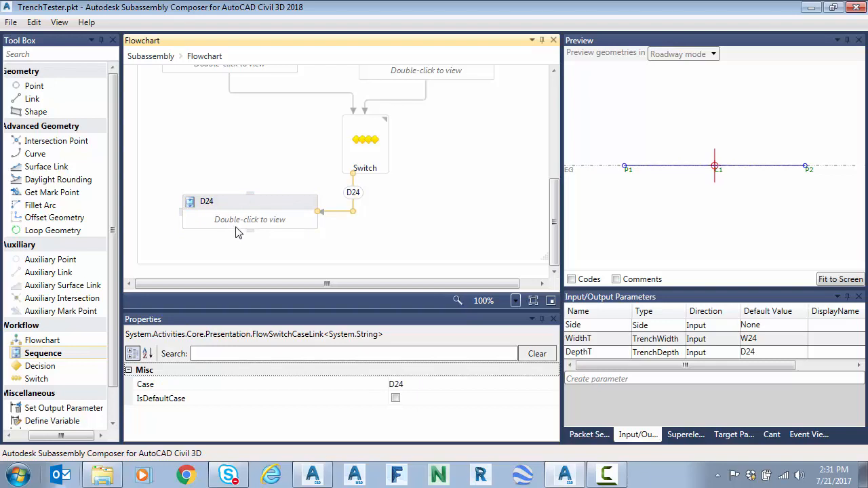
Step: Add a point inside the D24 sequence and set its From Point to P1
{"action": "double_click", "coordinate": [238, 225]}
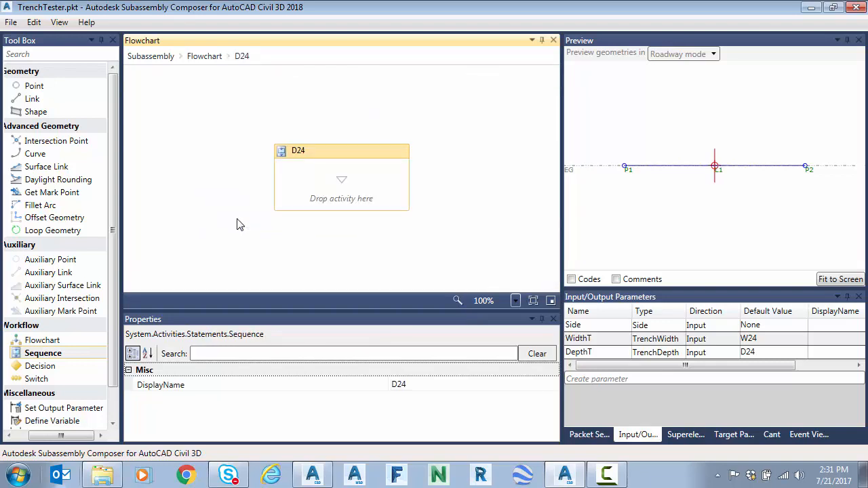
{"action": "left_click_drag", "start_coordinate": [34, 86], "coordinate": [351, 192]}
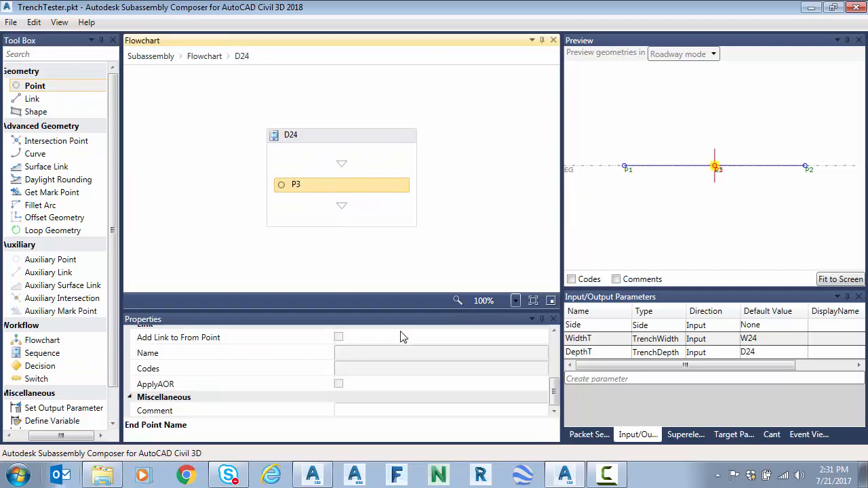
{"action": "left_click_drag", "start_coordinate": [551, 395], "coordinate": [556, 364]}
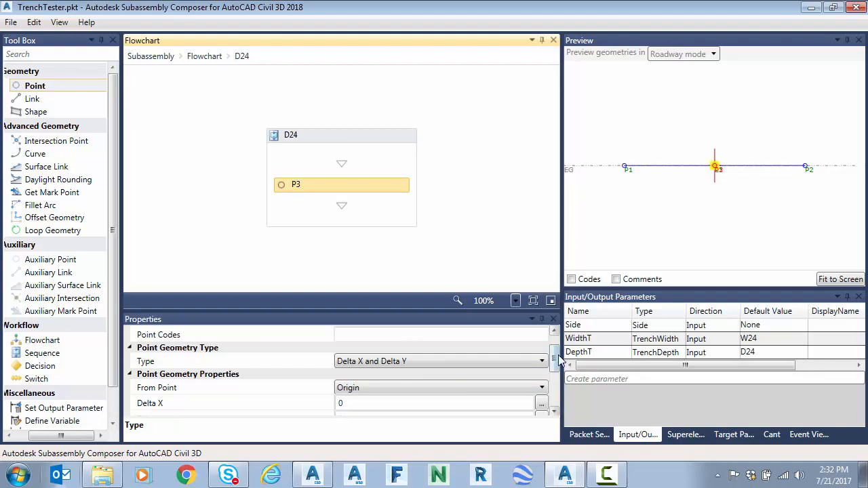
{"action": "scroll", "coordinate": [559, 362], "scroll_direction": "down", "scroll_amount": 1}
{"action": "left_click", "coordinate": [361, 377]}
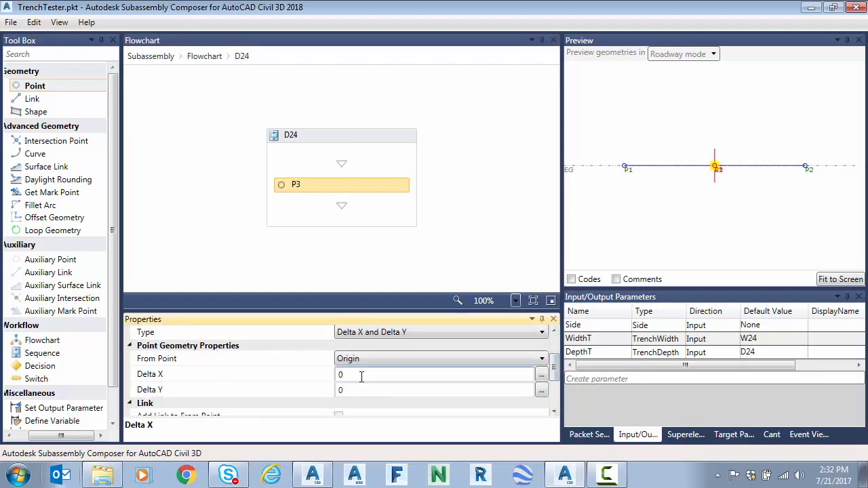
{"action": "left_click", "coordinate": [362, 390]}
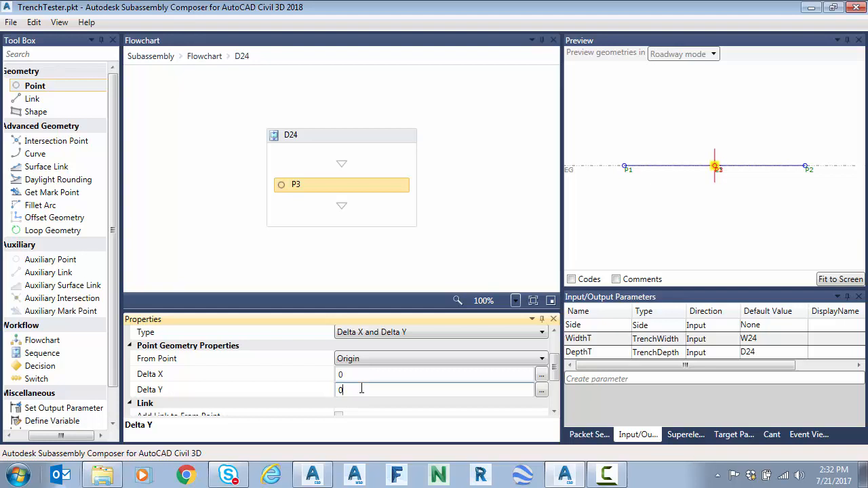
{"action": "left_click", "coordinate": [407, 359]}
{"action": "left_click", "coordinate": [359, 372]}
Step: Set the new point's Delta Y to (L1.MinY-P1.Y)-2 and add a link to its from point
{"action": "left_click", "coordinate": [368, 392]}
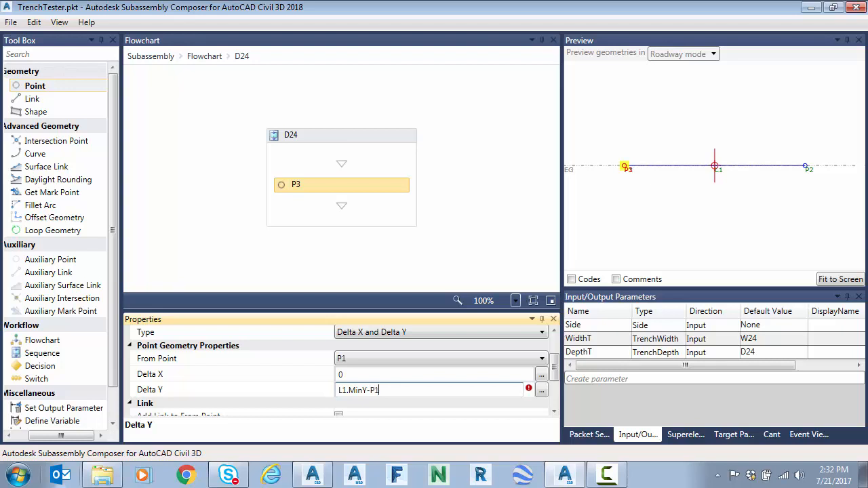
{"action": "key", "text": "Tab"}
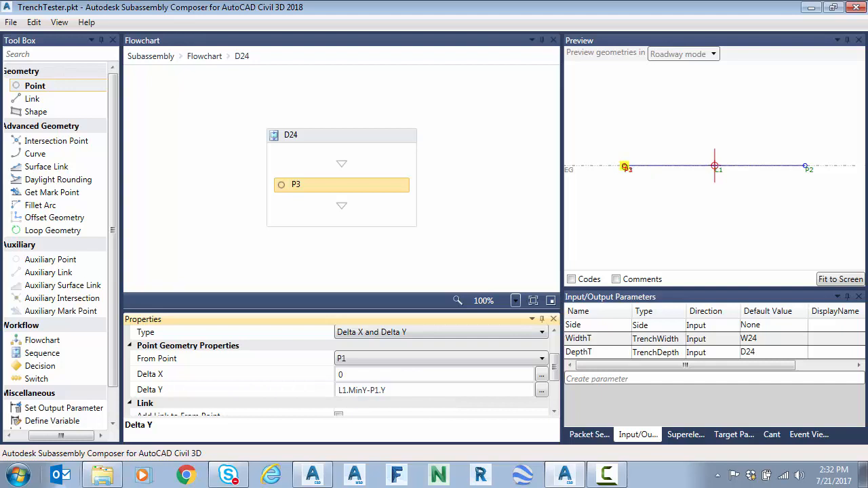
{"action": "left_click", "coordinate": [339, 395]}
{"action": "type", "text": "("}
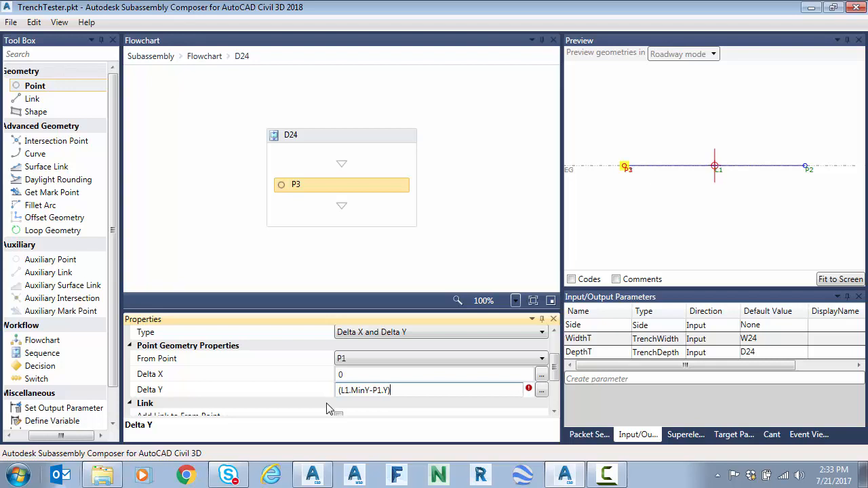
{"action": "type", "text": "-2"}
{"action": "key", "text": "Return"}
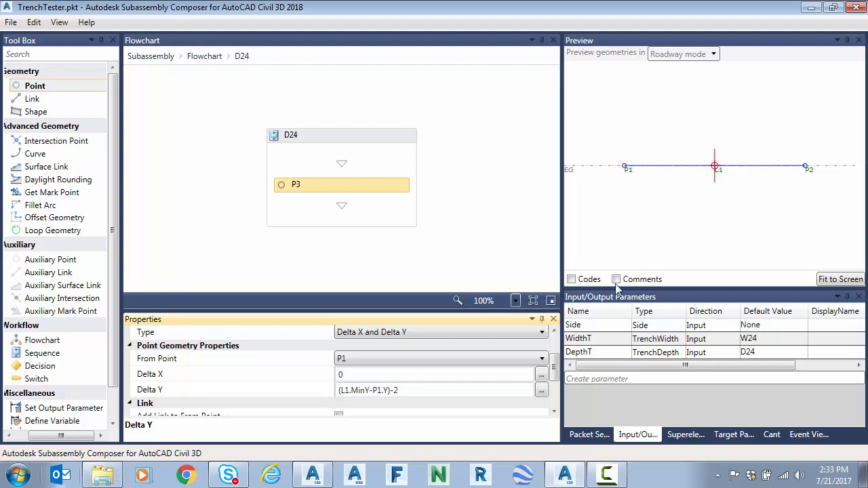
{"action": "left_click", "coordinate": [845, 280]}
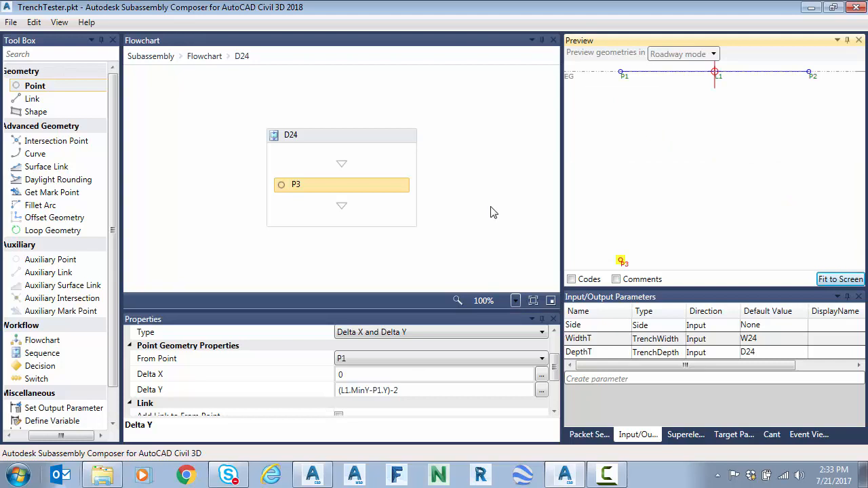
{"action": "left_click_drag", "start_coordinate": [556, 366], "coordinate": [546, 384]}
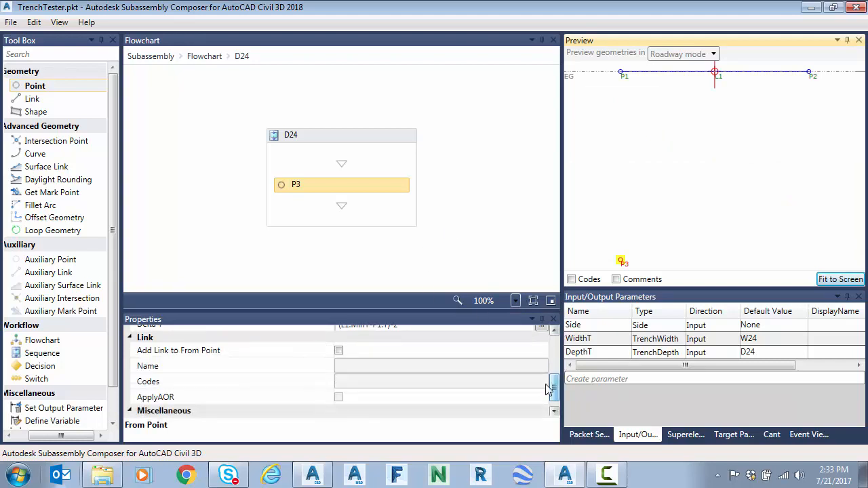
{"action": "left_click", "coordinate": [338, 351]}
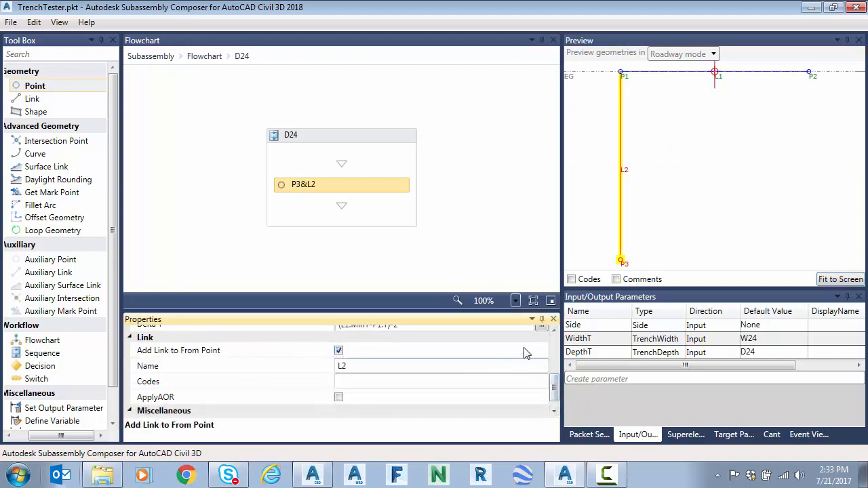
Step: Try a separate link after the point in the D24 sequence, delete it, and add a second point there instead
{"action": "left_click_drag", "start_coordinate": [34, 99], "coordinate": [381, 224]}
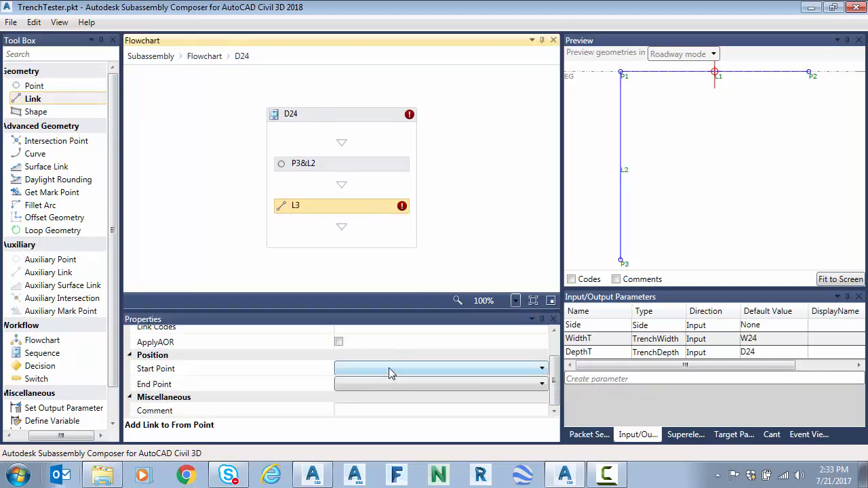
{"action": "key", "text": "Delete"}
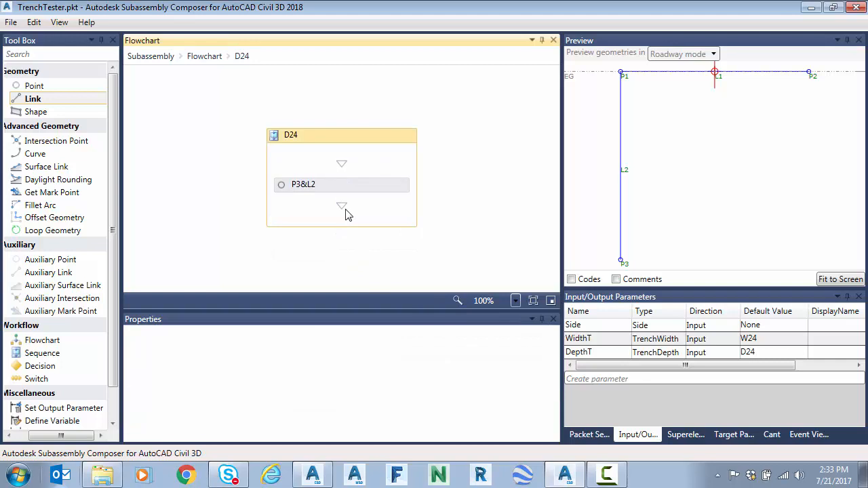
{"action": "left_click_drag", "start_coordinate": [41, 88], "coordinate": [361, 229]}
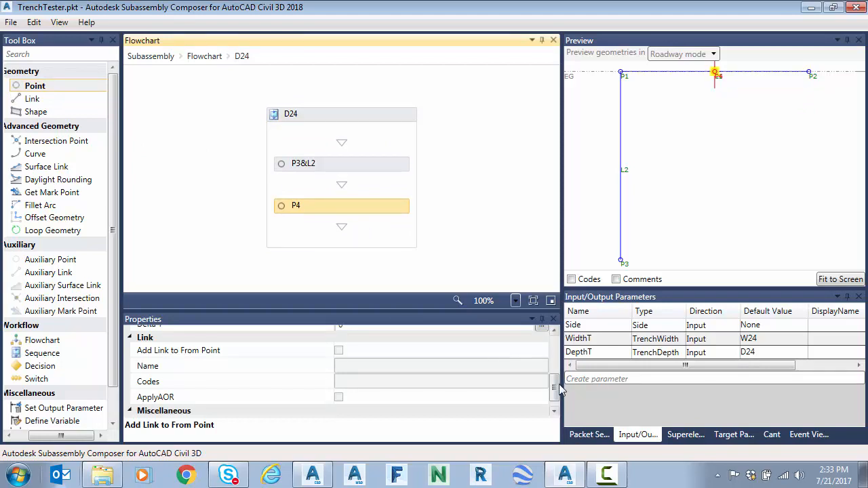
Step: Set P4's From Point to P3 and its Delta X to P2.X-P1.X, and fit the preview
{"action": "scroll", "coordinate": [560, 373], "scroll_direction": "up", "scroll_amount": 3}
{"action": "scroll", "coordinate": [560, 372], "scroll_direction": "down", "scroll_amount": 2}
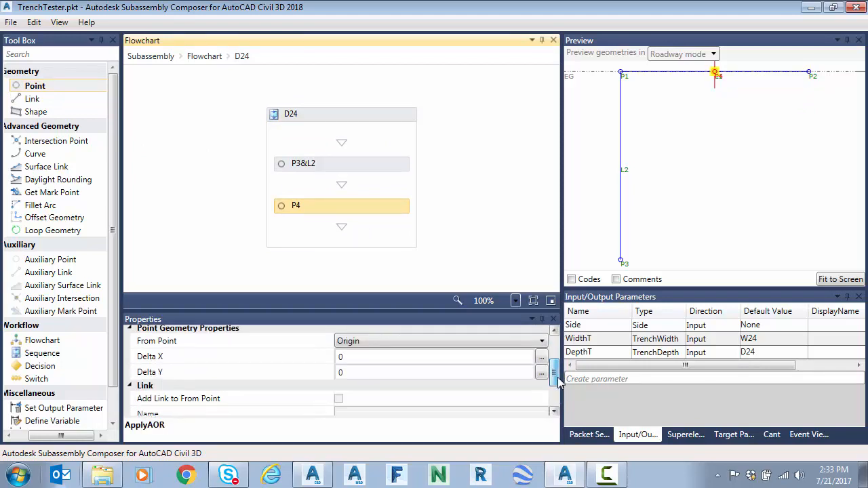
{"action": "left_click", "coordinate": [369, 344]}
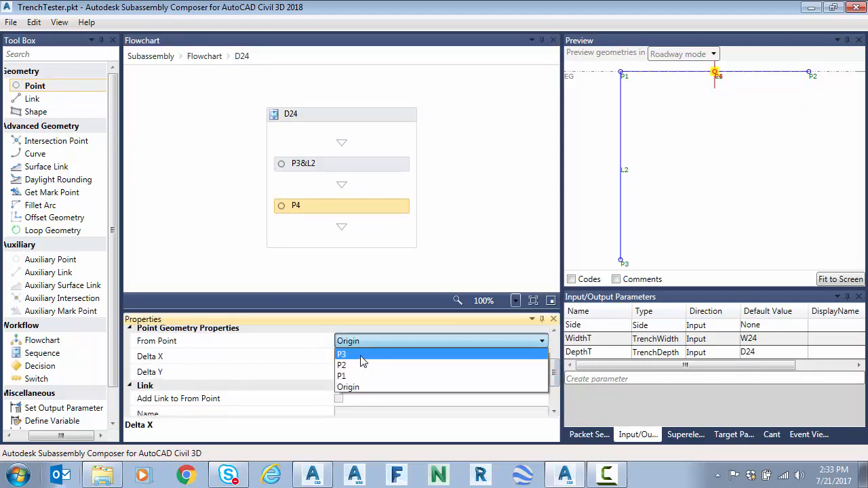
{"action": "left_click", "coordinate": [367, 354]}
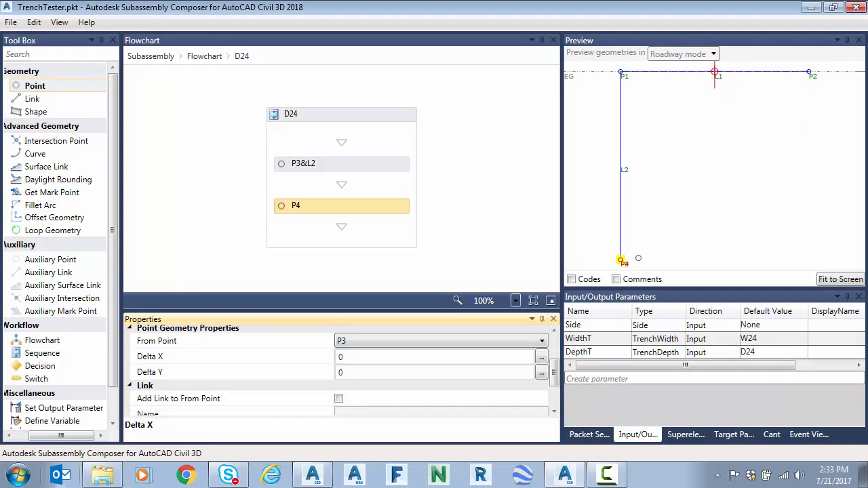
{"action": "left_click", "coordinate": [370, 359]}
{"action": "type", "text": "P2.X-P1.X"}
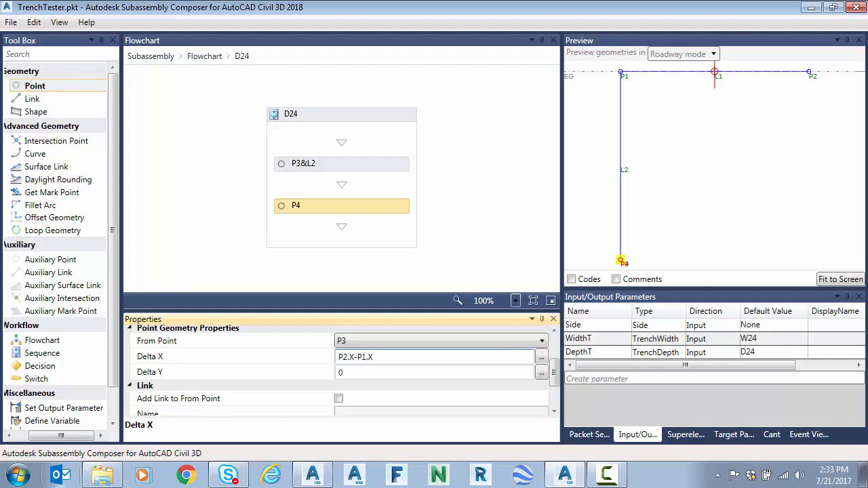
{"action": "key", "text": "Return"}
{"action": "left_click", "coordinate": [843, 282]}
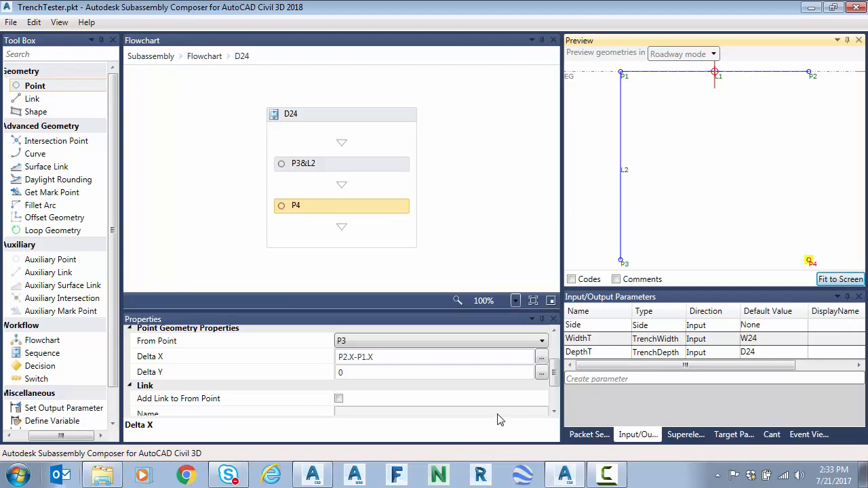
Step: Add a link after P4 in the D24 sequence with start point P2 and end point P4
{"action": "mouse_move", "coordinate": [37, 99]}
{"action": "left_mouse_down"}
{"action": "mouse_move", "coordinate": [426, 253]}
{"action": "mouse_move", "coordinate": [353, 242]}
{"action": "left_mouse_up"}
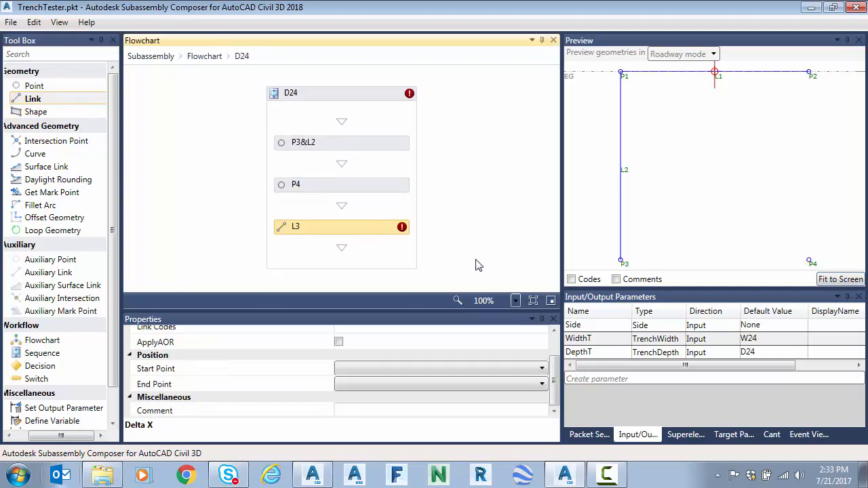
{"action": "left_click", "coordinate": [447, 369]}
{"action": "left_click", "coordinate": [397, 405]}
{"action": "left_click", "coordinate": [380, 370]}
{"action": "left_click", "coordinate": [377, 372]}
{"action": "left_click", "coordinate": [370, 384]}
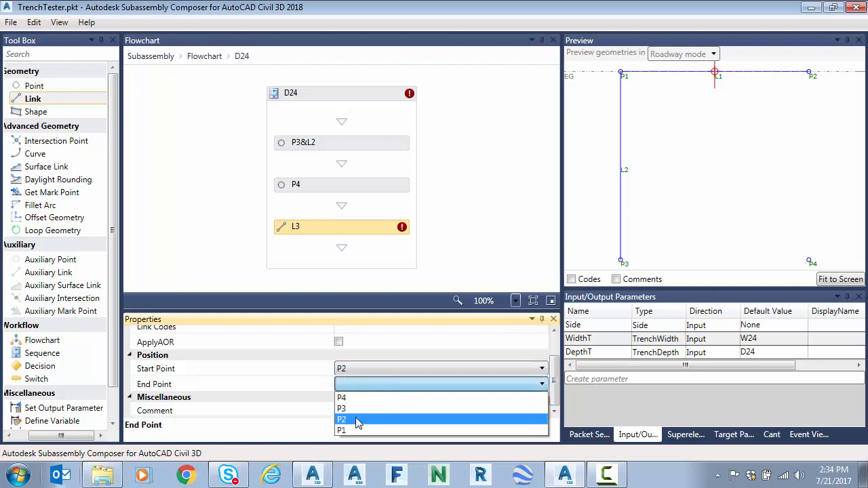
{"action": "left_click", "coordinate": [363, 398]}
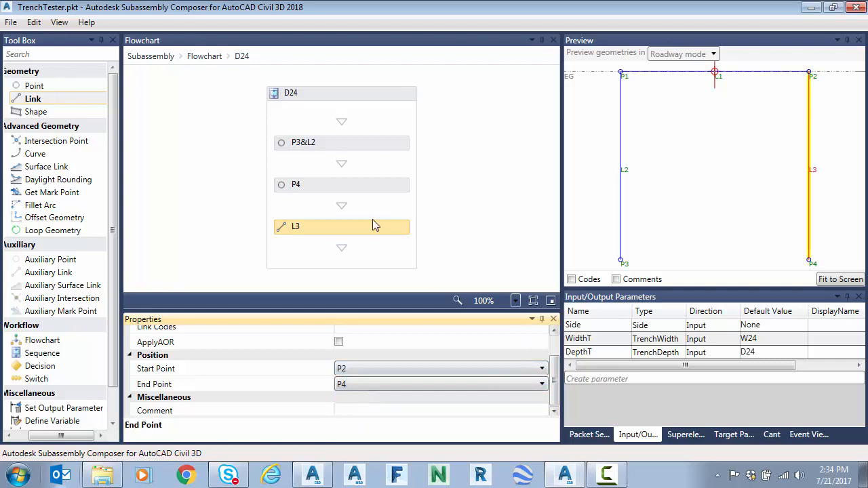
Step: Add another link at the end of the D24 sequence with start point P3 and end point P4
{"action": "left_click_drag", "start_coordinate": [32, 99], "coordinate": [363, 252]}
{"action": "left_click", "coordinate": [375, 369]}
{"action": "left_click", "coordinate": [373, 392]}
{"action": "left_click", "coordinate": [370, 384]}
{"action": "left_click", "coordinate": [365, 399]}
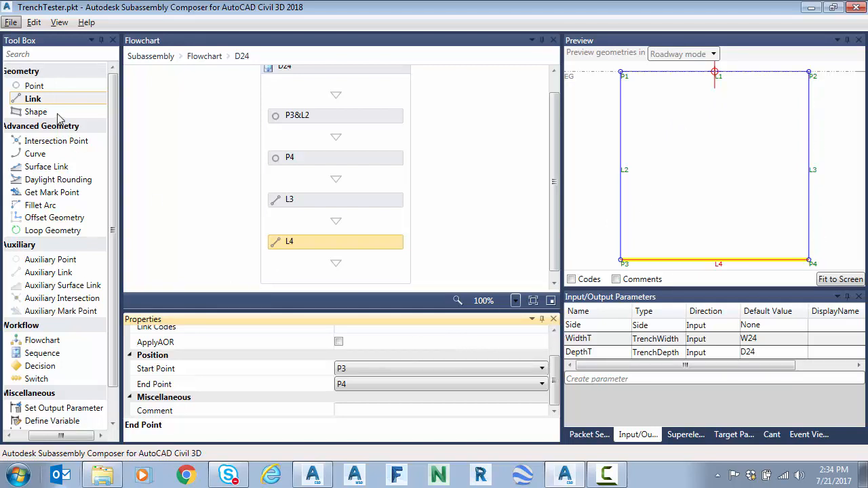
Step: Add a shape at the end of the D24 sequence, bounded by links L1, L2, L4 and L3, and return to the flowchart
{"action": "left_click_drag", "start_coordinate": [38, 113], "coordinate": [344, 265]}
{"action": "left_click", "coordinate": [539, 384]}
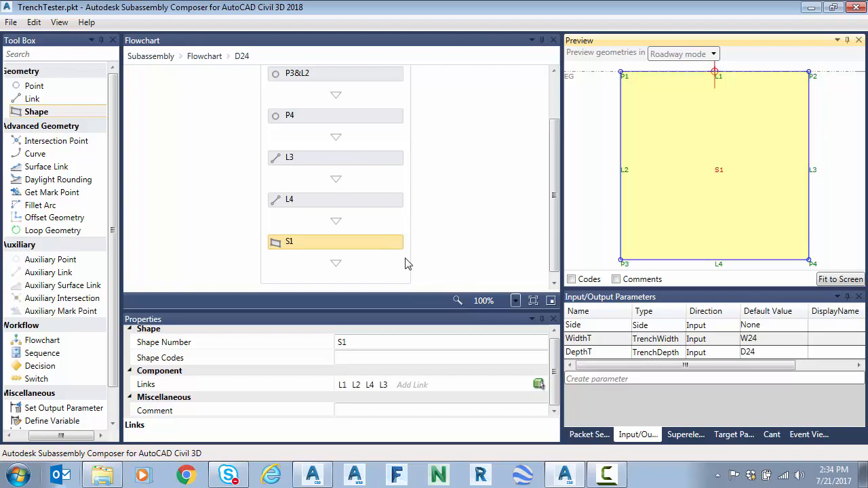
{"action": "left_click", "coordinate": [204, 57]}
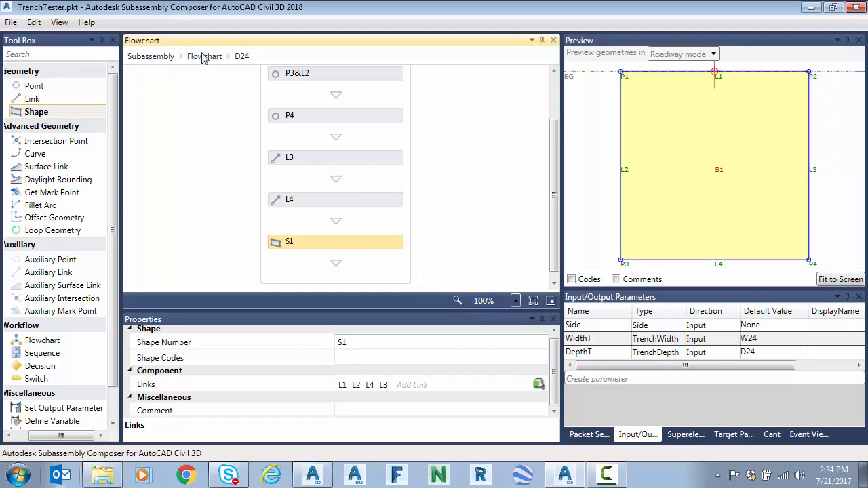
{"action": "scroll", "coordinate": [313, 183], "scroll_direction": "down", "scroll_amount": 1}
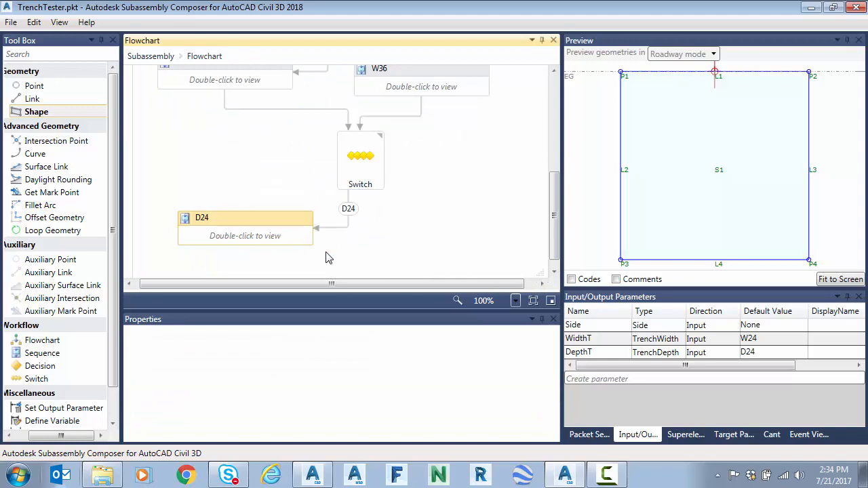
Step: Review the default value choices of the DepthT parameter and keep D24
{"action": "left_click", "coordinate": [774, 343]}
{"action": "left_click", "coordinate": [781, 353]}
{"action": "left_click", "coordinate": [781, 353]}
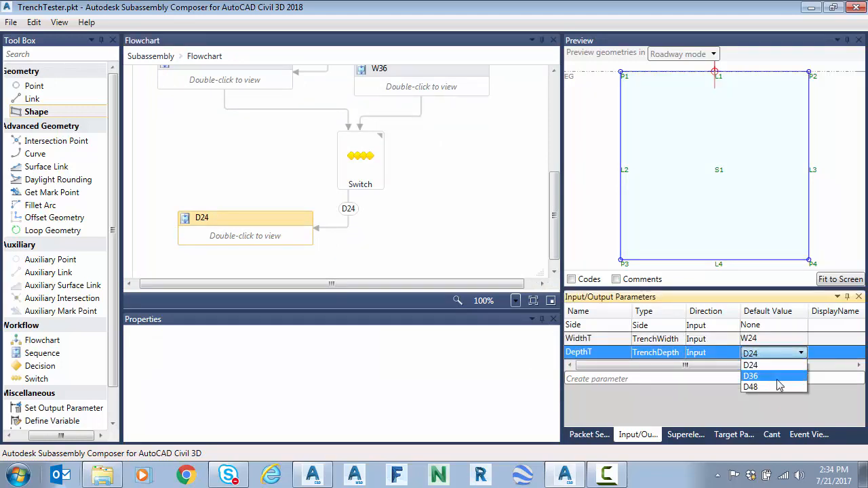
{"action": "left_click", "coordinate": [771, 365]}
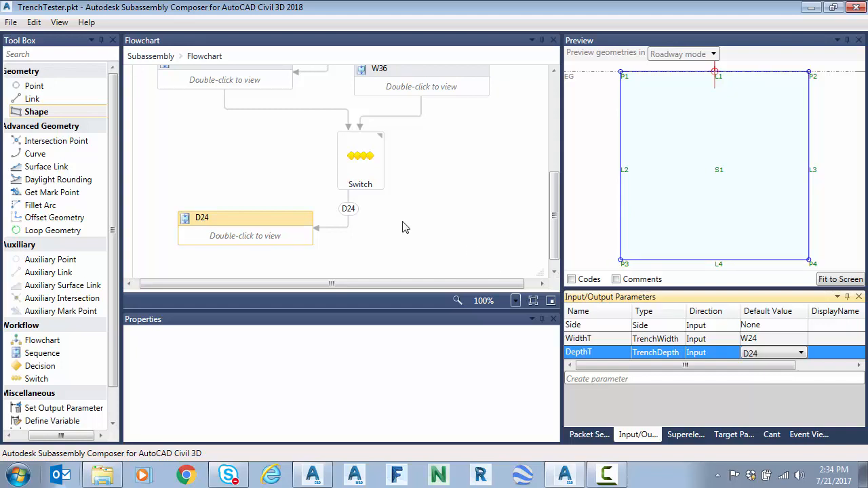
Step: Open the recent subassembly file trench.pkt
{"action": "left_click", "coordinate": [10, 23]}
{"action": "mouse_move", "coordinate": [68, 115]}
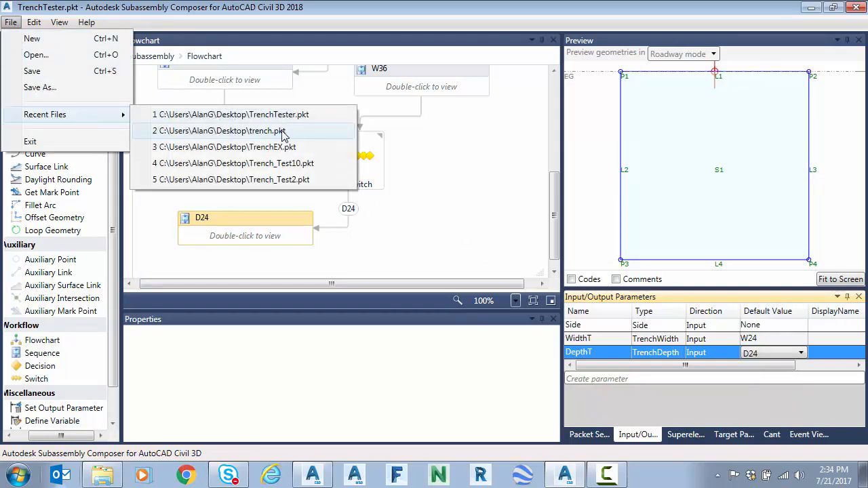
{"action": "left_click", "coordinate": [285, 130]}
{"action": "left_click", "coordinate": [477, 288]}
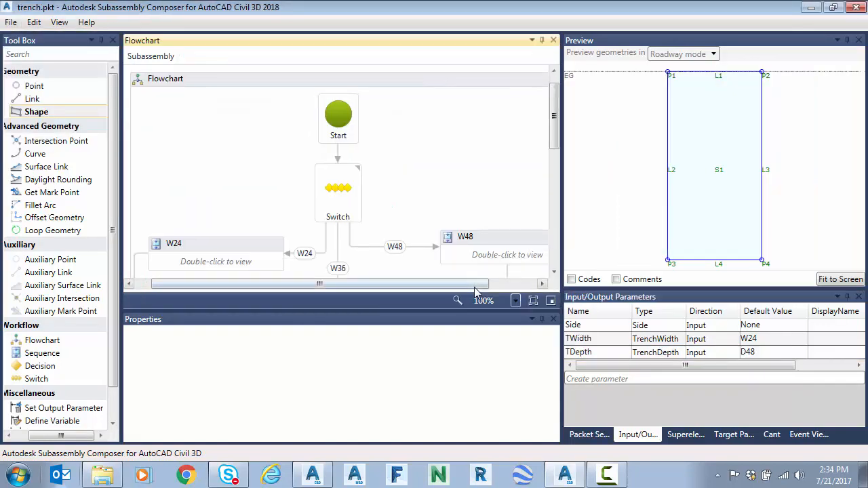
Step: Examine the point settings of P3 and P4 in the 48" Depth sequence and of P3 in the 36" Depth sequence
{"action": "left_click_drag", "start_coordinate": [554, 114], "coordinate": [562, 228]}
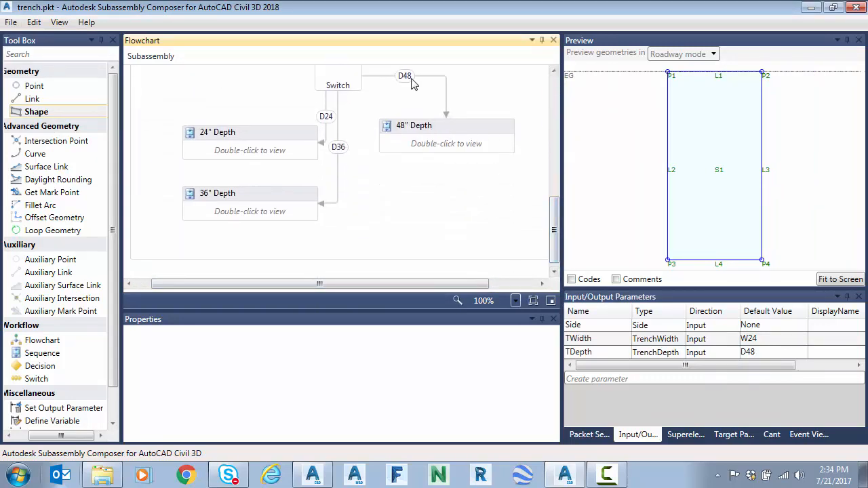
{"action": "left_click", "coordinate": [438, 131]}
{"action": "double_click", "coordinate": [437, 131]}
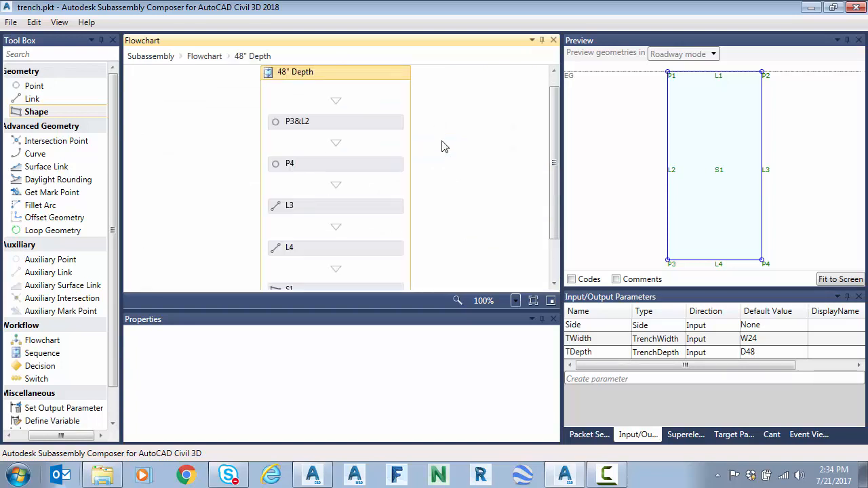
{"action": "left_click", "coordinate": [339, 128]}
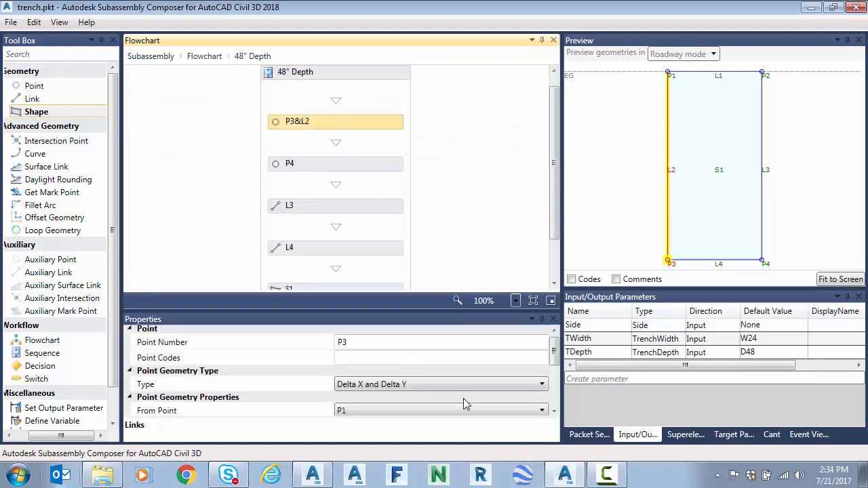
{"action": "scroll", "coordinate": [554, 353], "scroll_direction": "down", "scroll_amount": 3}
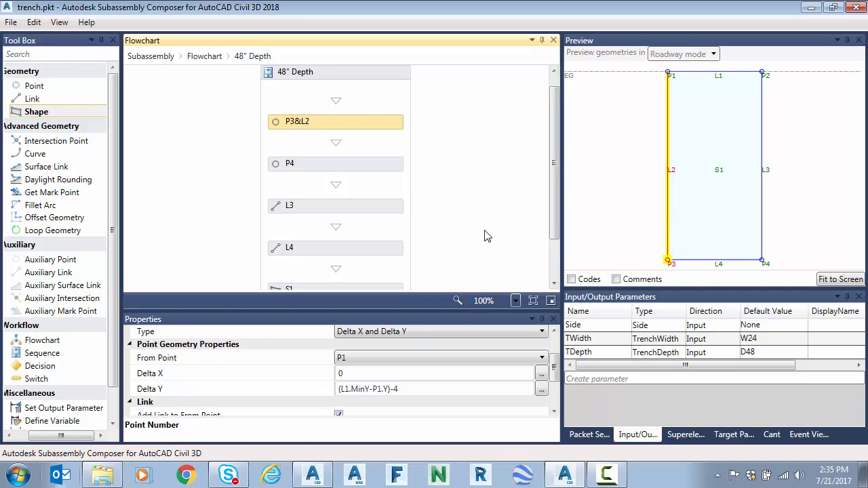
{"action": "left_click", "coordinate": [326, 165]}
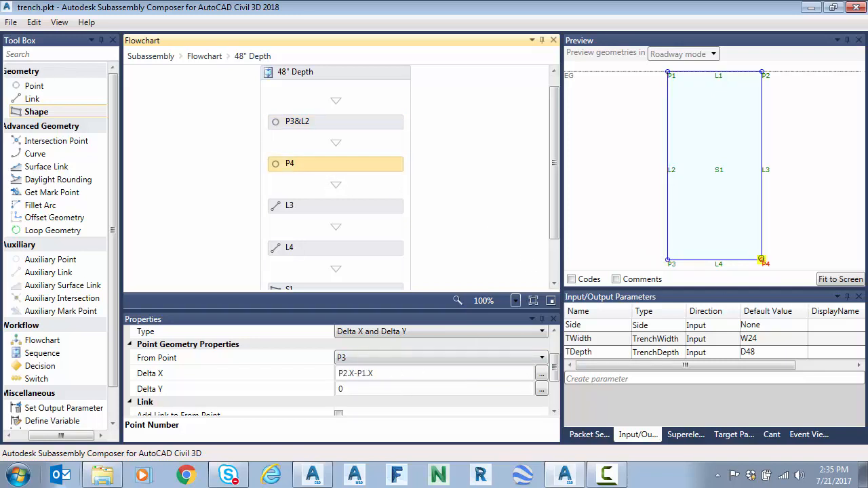
{"action": "left_click", "coordinate": [203, 59]}
{"action": "scroll", "coordinate": [386, 234], "scroll_direction": "down", "scroll_amount": 4}
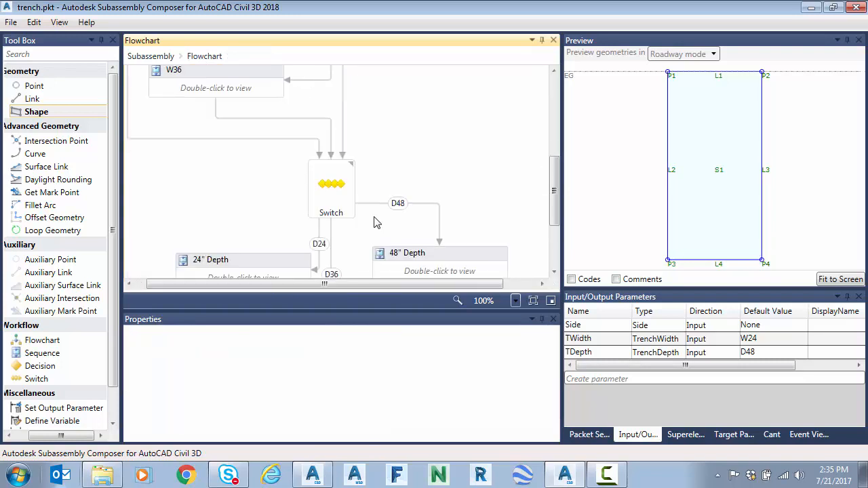
{"action": "double_click", "coordinate": [261, 202]}
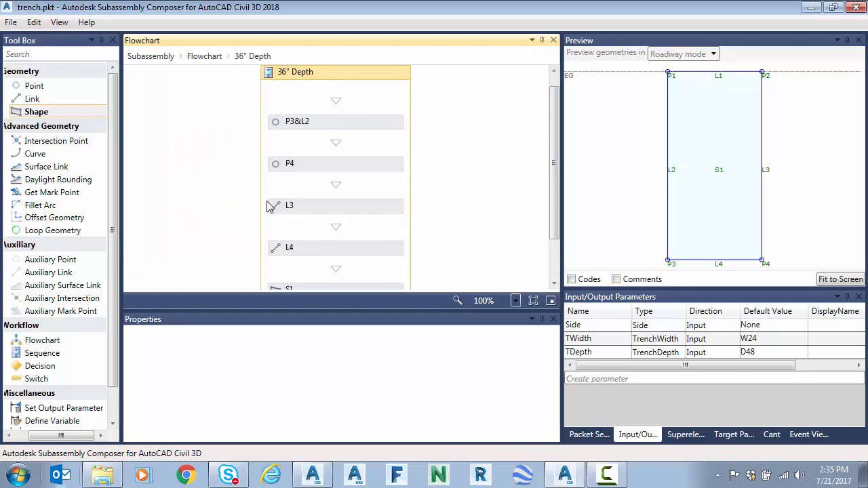
{"action": "left_click", "coordinate": [333, 126]}
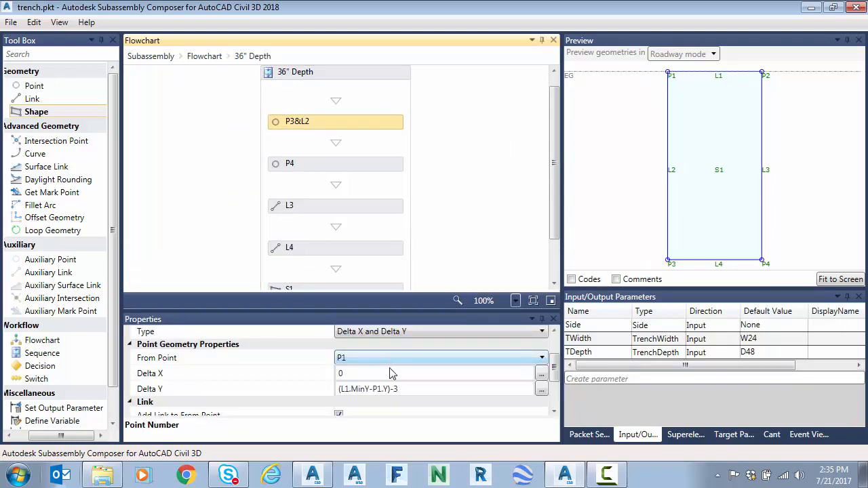
Step: Return to the main flowchart, then close Subassembly Composer to go back to AutoCAD Civil 3D
{"action": "left_click", "coordinate": [202, 57]}
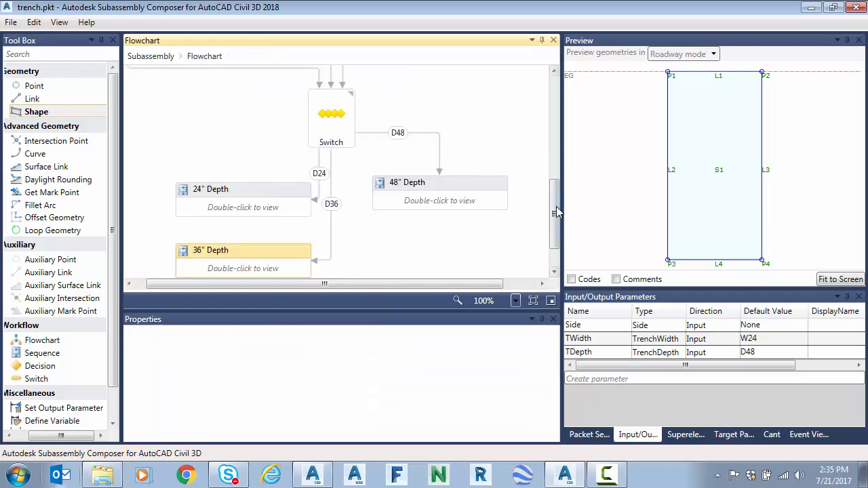
{"action": "left_click_drag", "start_coordinate": [555, 214], "coordinate": [555, 105]}
{"action": "double_click", "coordinate": [10, 6]}
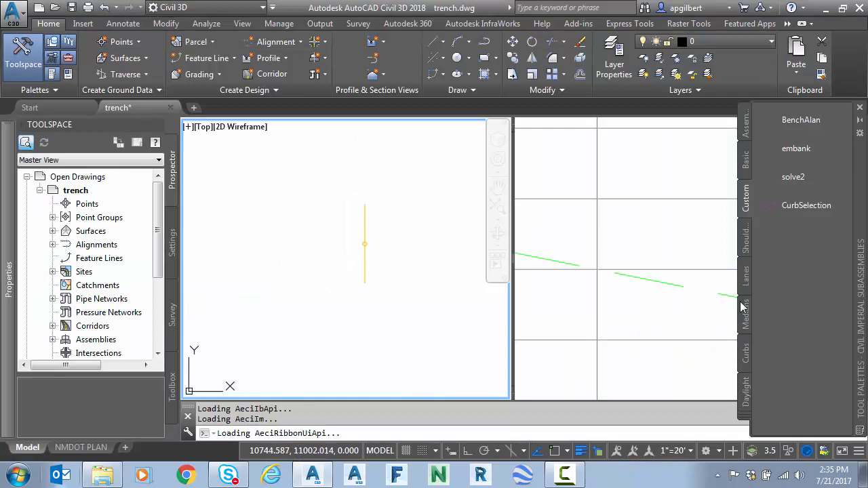
Step: Import the subassembly file trench.pkt from the Desktop into the Custom tool palette
{"action": "right_click", "coordinate": [746, 203]}
{"action": "left_click", "coordinate": [794, 333]}
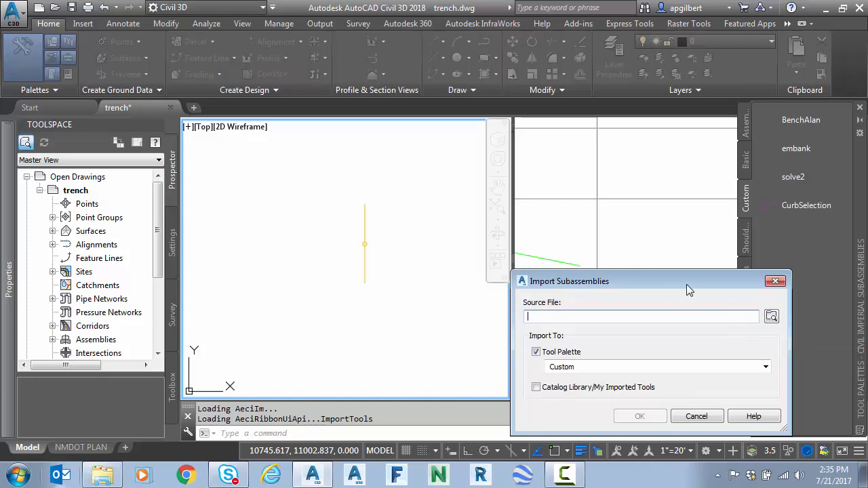
{"action": "left_click", "coordinate": [772, 317]}
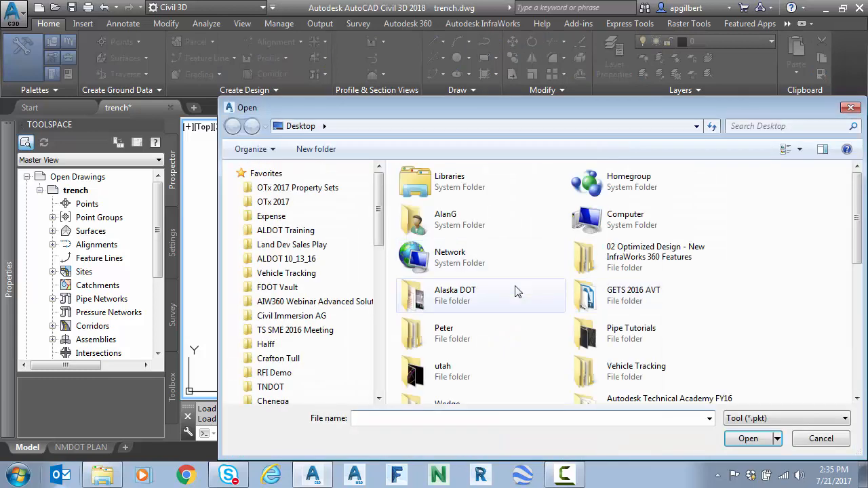
{"action": "scroll", "coordinate": [651, 346], "scroll_direction": "down", "scroll_amount": 5}
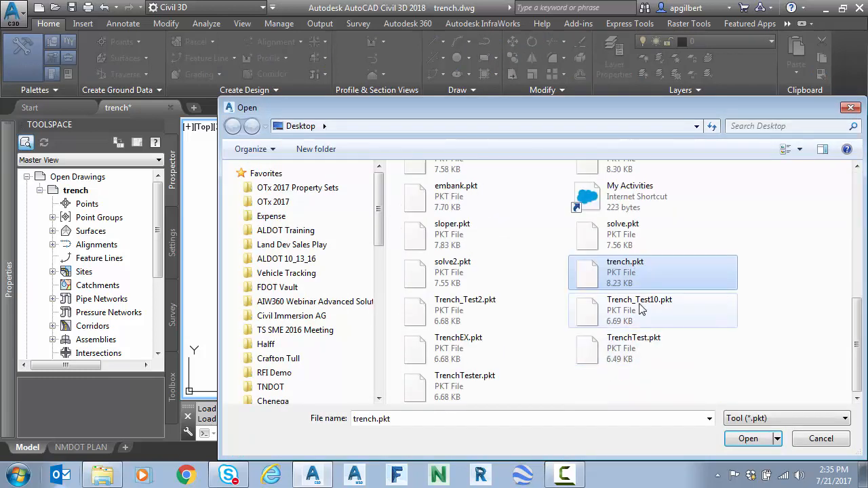
{"action": "double_click", "coordinate": [636, 270]}
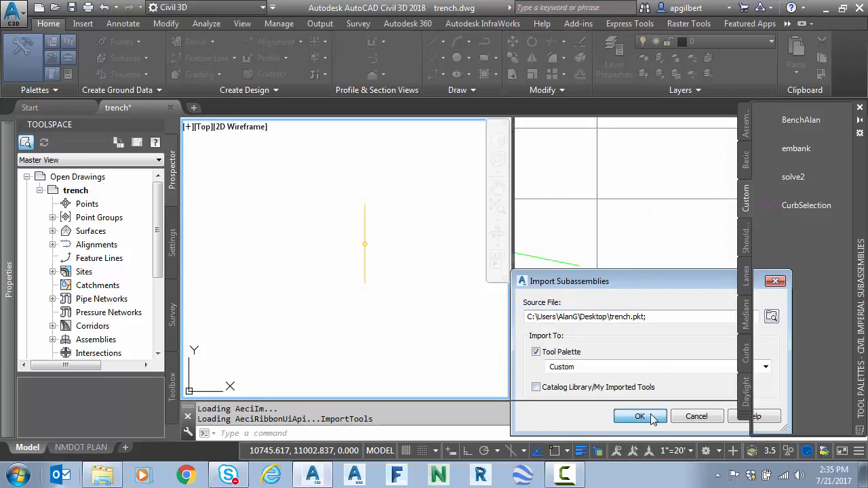
{"action": "left_click", "coordinate": [648, 416]}
Step: Refresh the image of the imported Trench tool in the Custom palette
{"action": "right_click", "coordinate": [794, 240]}
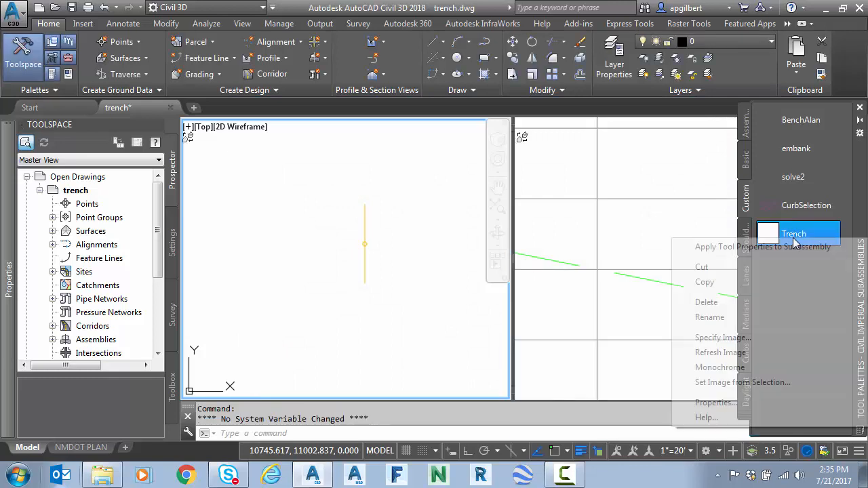
{"action": "left_click", "coordinate": [737, 353]}
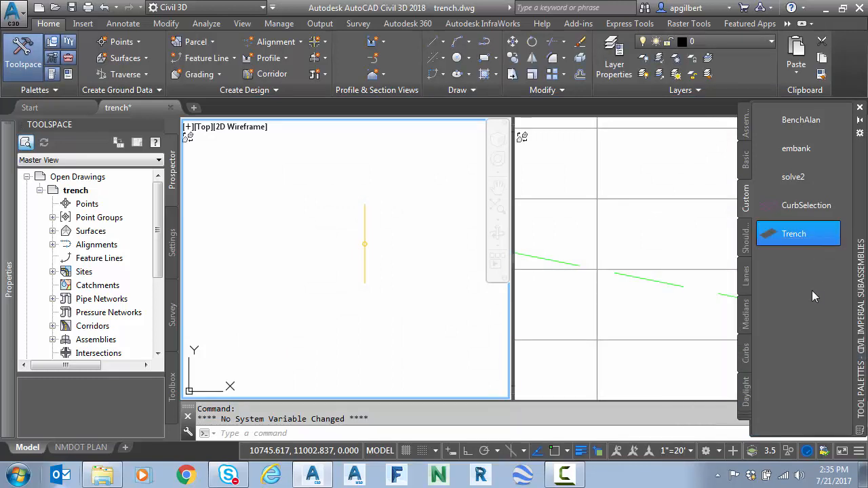
{"action": "left_click", "coordinate": [430, 304]}
{"action": "key", "text": "Escape"}
Step: Attach the Trench subassembly to the assembly baseline marker in the drawing and select the placed trench
{"action": "left_click", "coordinate": [799, 239]}
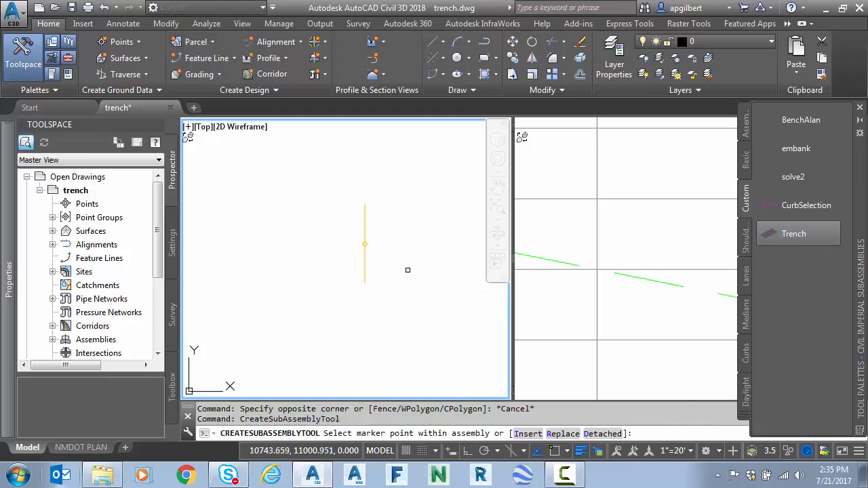
{"action": "key", "text": "Escape"}
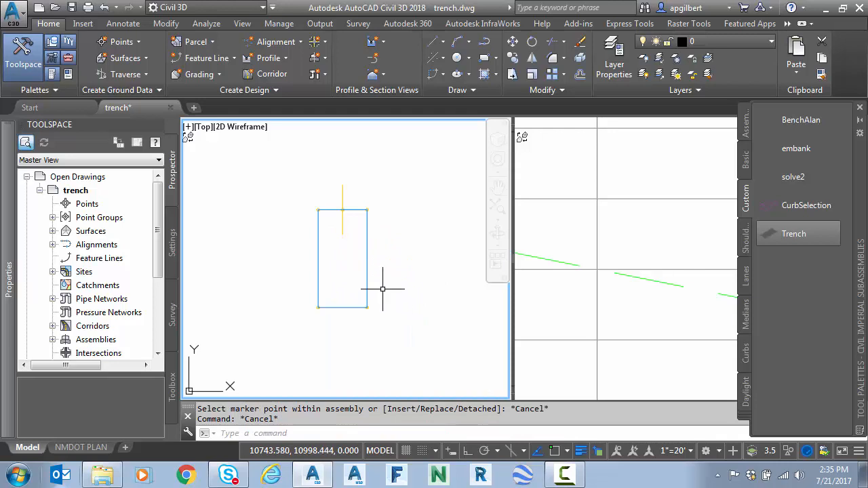
{"action": "left_click", "coordinate": [287, 296]}
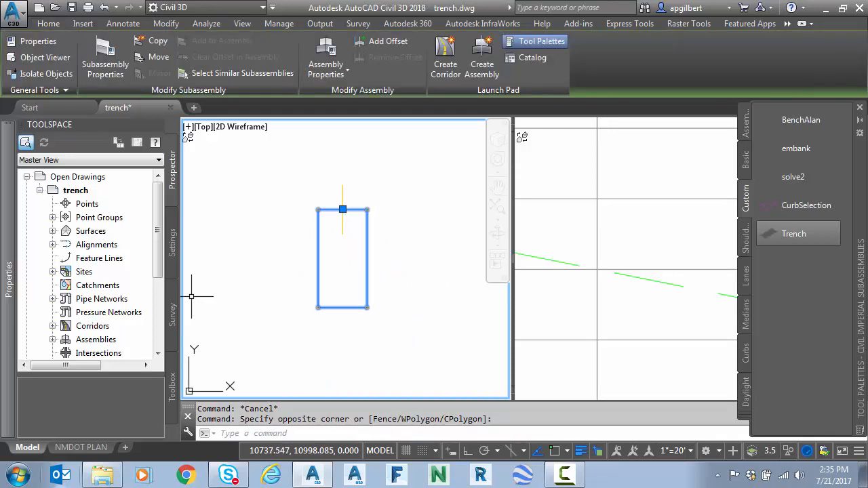
Step: Check the TWidth and TDepth parameters in the selected trench subassembly's properties, then clear the selection
{"action": "mouse_move", "coordinate": [3, 297]}
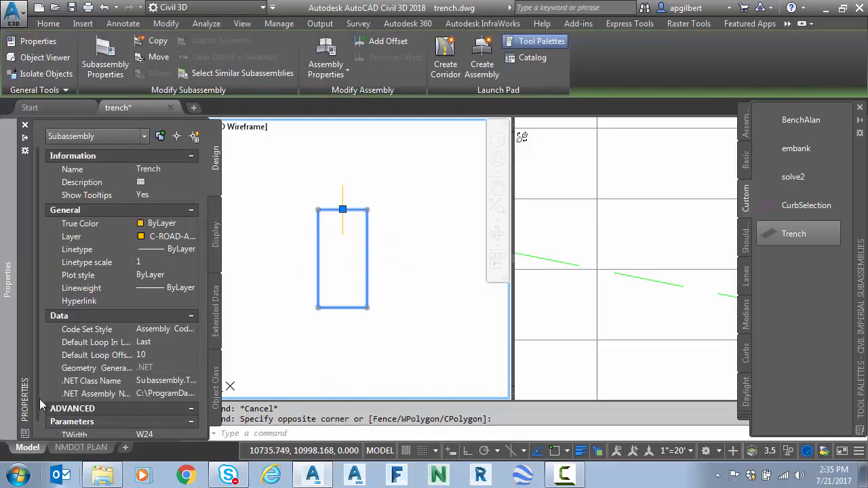
{"action": "scroll", "coordinate": [39, 399], "scroll_direction": "down", "scroll_amount": 1}
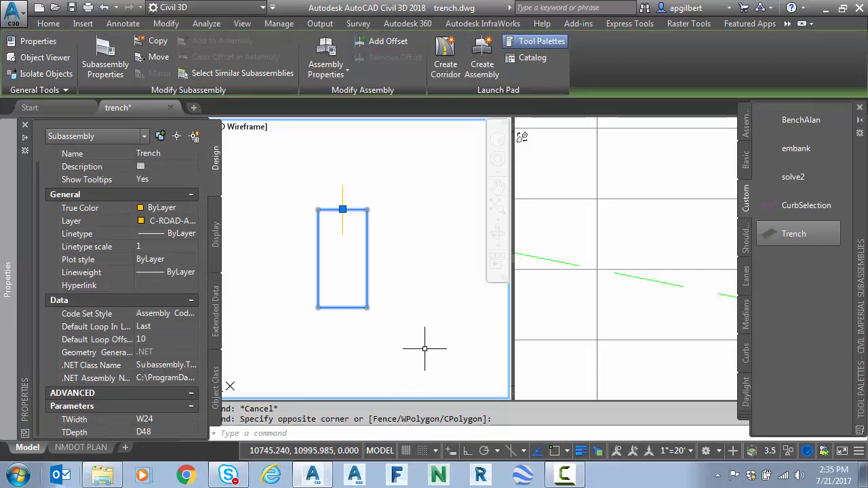
{"action": "key", "text": "Escape"}
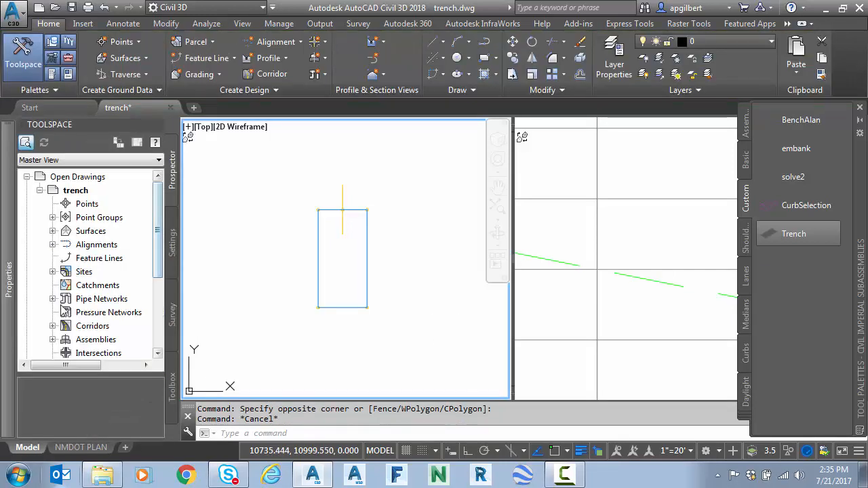
Step: In the test corridor's target mapping, assign the OG surface to the Trench subassembly's EG target
{"action": "left_click", "coordinate": [53, 326]}
{"action": "right_click", "coordinate": [120, 346]}
{"action": "left_click", "coordinate": [175, 179]}
{"action": "left_click", "coordinate": [447, 114]}
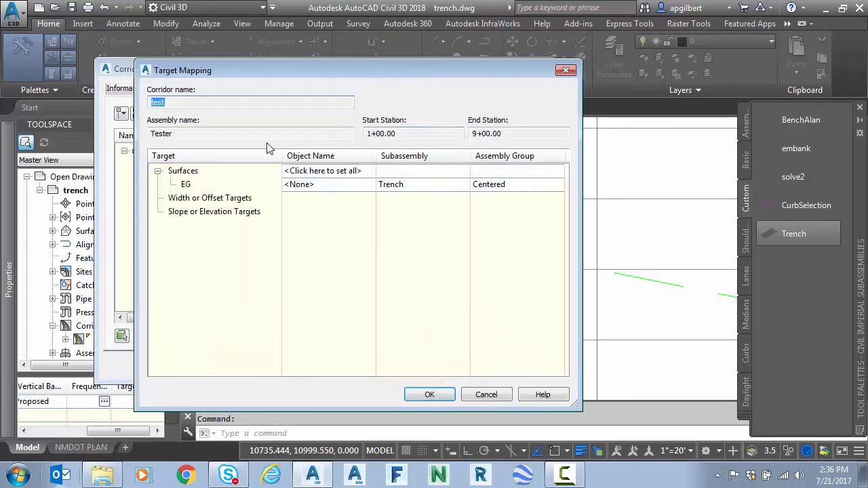
{"action": "left_click", "coordinate": [317, 187]}
{"action": "double_click", "coordinate": [528, 341]}
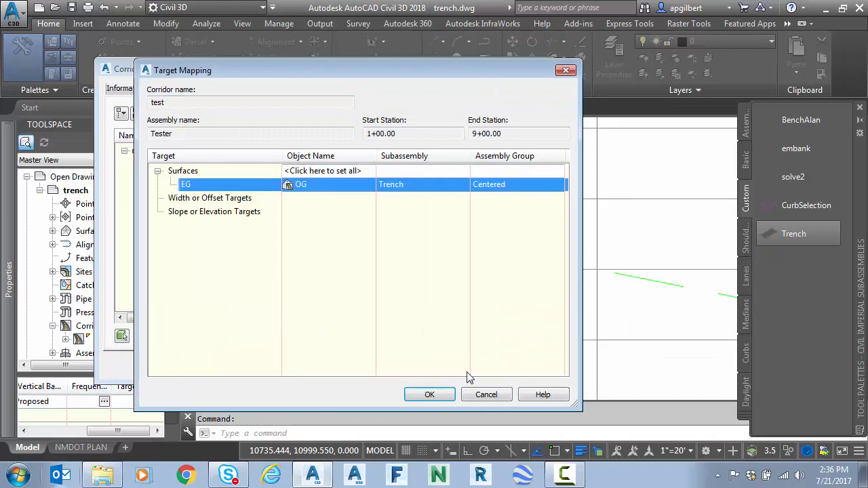
Step: Accept the target mapping and corridor properties, and rebuild the corridor
{"action": "left_click", "coordinate": [429, 395]}
{"action": "left_click", "coordinate": [351, 367]}
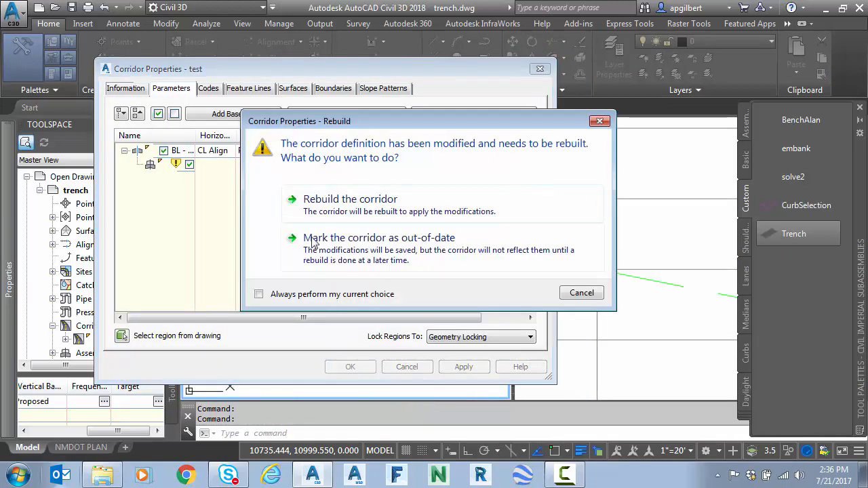
{"action": "left_click", "coordinate": [350, 199]}
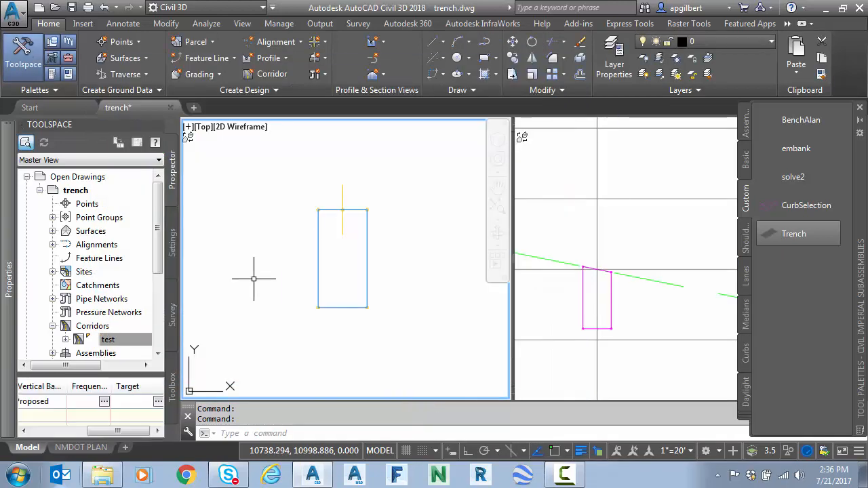
Step: Turn on automatic rebuilding for the test corridor
{"action": "right_click", "coordinate": [117, 339]}
{"action": "left_click", "coordinate": [201, 223]}
{"action": "key", "text": "Escape"}
Step: Measure the bottom width of the corridor trench in the section view with DIST
{"action": "left_click", "coordinate": [586, 321]}
{"action": "scroll", "coordinate": [547, 312], "scroll_direction": "up", "scroll_amount": 2}
{"action": "middle_click_drag", "start_coordinate": [547, 312], "coordinate": [559, 253]}
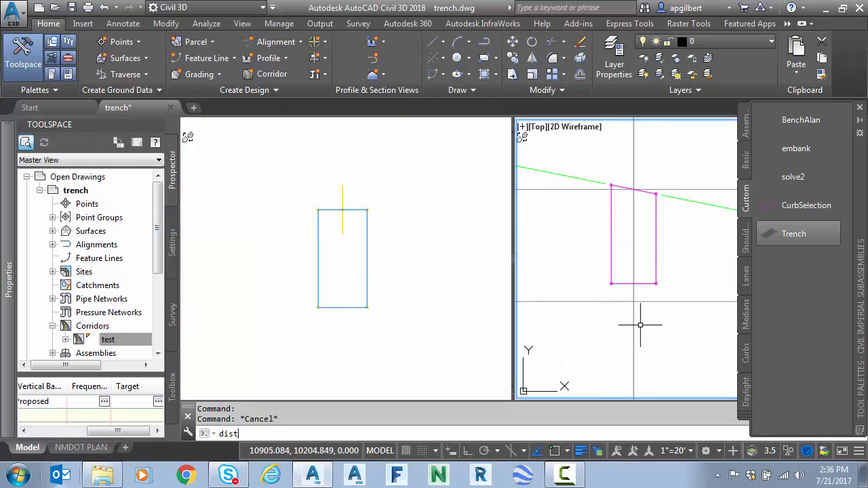
{"action": "key", "text": "Return"}
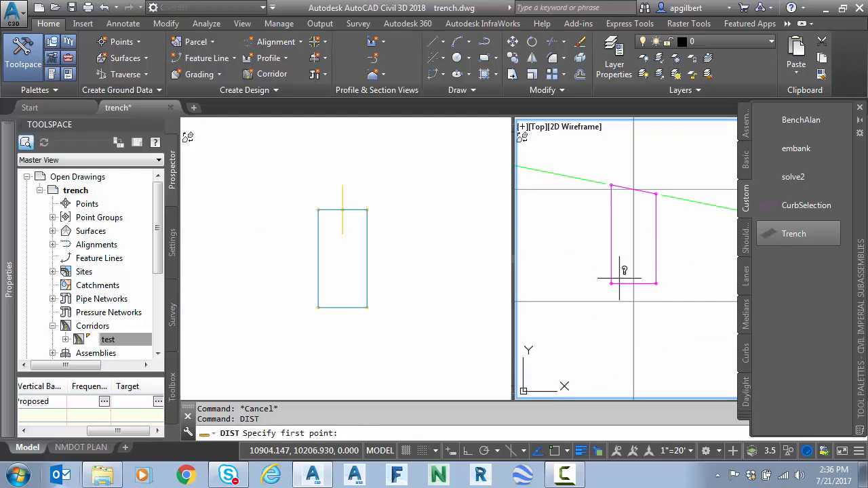
{"action": "left_click", "coordinate": [612, 284]}
{"action": "left_click", "coordinate": [656, 284]}
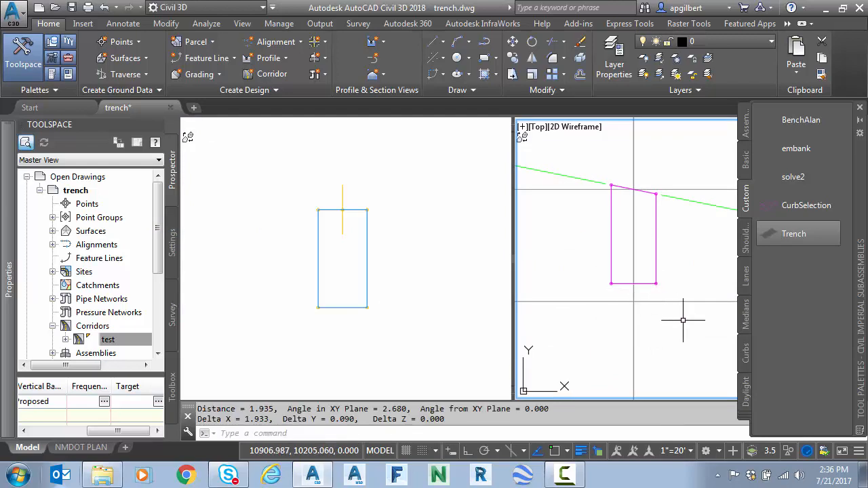
Step: Measure the height of the trench section's right wall from bottom corner to ground line
{"action": "key", "text": "Return"}
{"action": "left_click", "coordinate": [656, 284]}
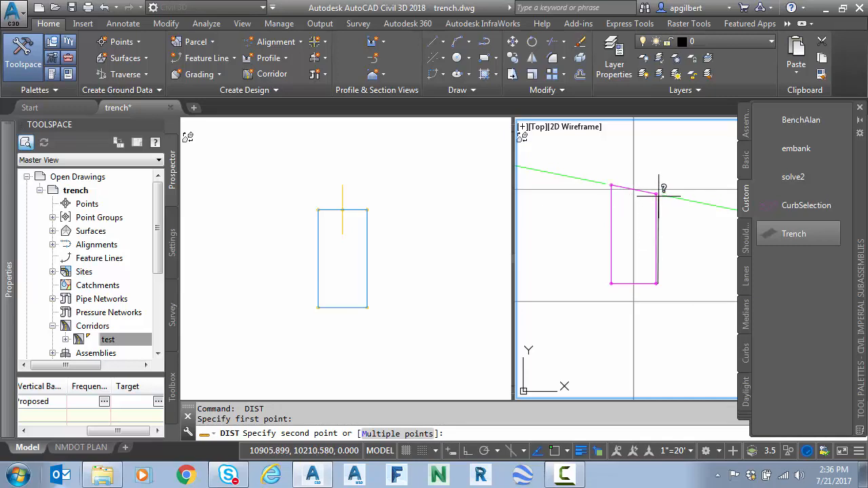
{"action": "left_click", "coordinate": [656, 194]}
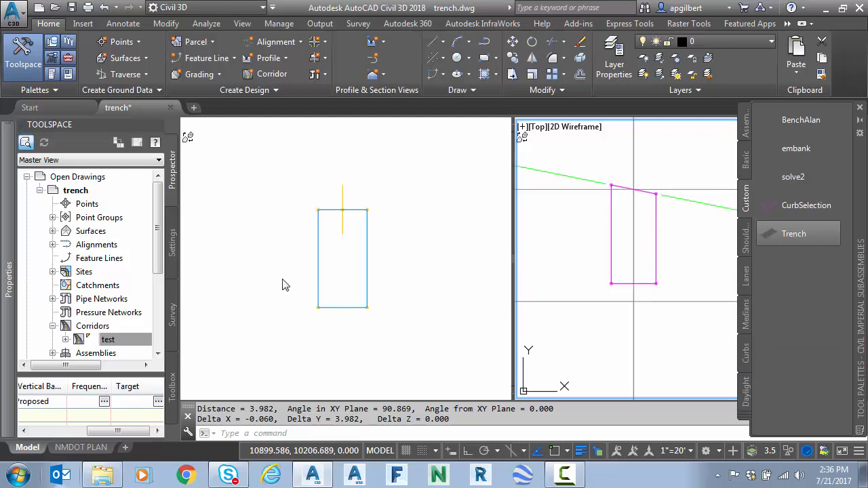
Step: In the trench subassembly's parameters, set the default input value of TWidth to W48
{"action": "left_click", "coordinate": [315, 250]}
{"action": "left_click", "coordinate": [319, 252]}
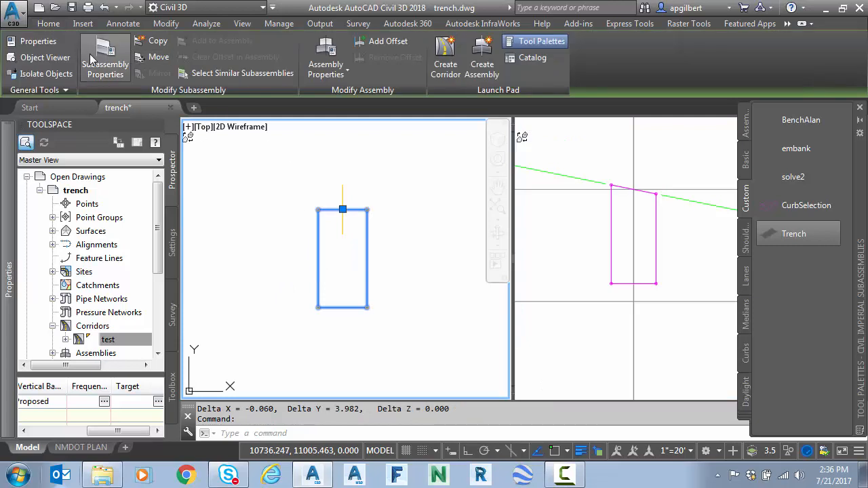
{"action": "left_click", "coordinate": [93, 60]}
{"action": "left_click", "coordinate": [274, 100]}
{"action": "left_click", "coordinate": [351, 154]}
{"action": "left_click", "coordinate": [350, 153]}
{"action": "left_click", "coordinate": [383, 230]}
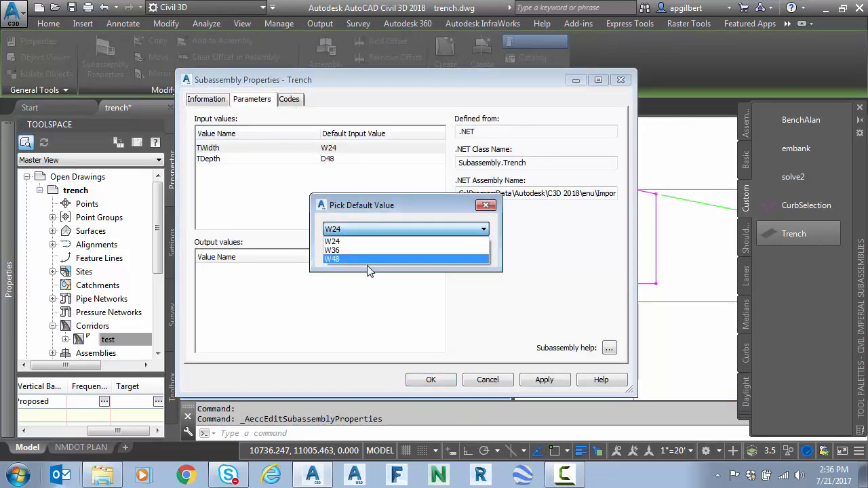
{"action": "left_click", "coordinate": [355, 258]}
Step: Set the default input value of TDepth to D24 and apply the subassembly properties
{"action": "left_click", "coordinate": [344, 159]}
{"action": "left_click", "coordinate": [343, 159]}
{"action": "left_click", "coordinate": [359, 229]}
{"action": "left_click", "coordinate": [358, 242]}
{"action": "left_click", "coordinate": [366, 253]}
{"action": "left_click", "coordinate": [427, 380]}
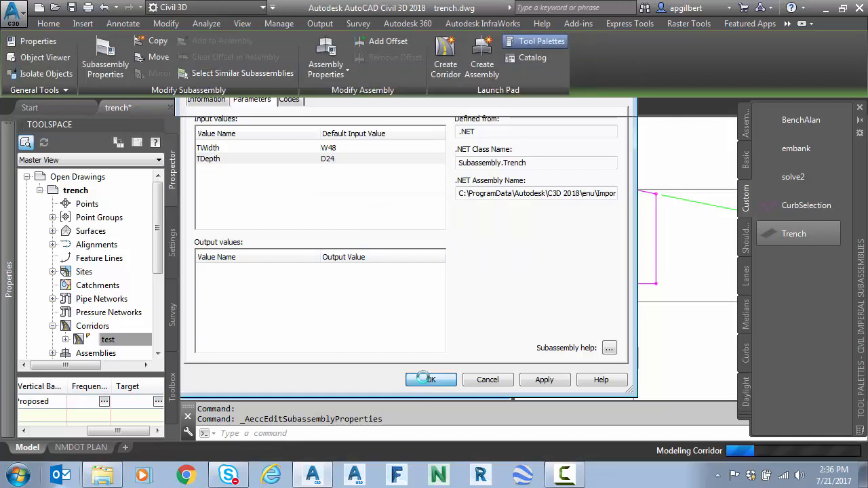
Step: Measure the bottom width of the resized trench in the section view with DIST
{"action": "left_click", "coordinate": [576, 279]}
{"action": "key", "text": "Escape"}
{"action": "type", "text": "dist"}
{"action": "key", "text": "Return"}
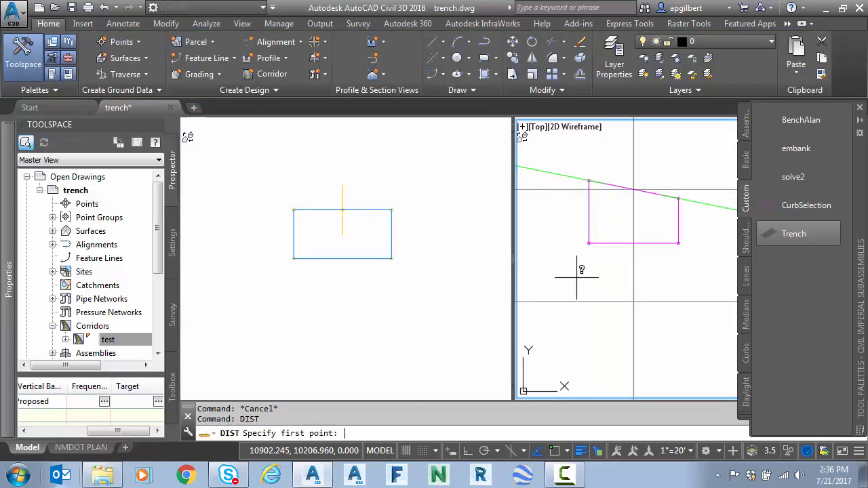
{"action": "left_click", "coordinate": [604, 255]}
{"action": "left_click", "coordinate": [680, 243]}
Step: Measure the resized trench's right wall from its bottom corner to its top corner
{"action": "key", "text": "Return"}
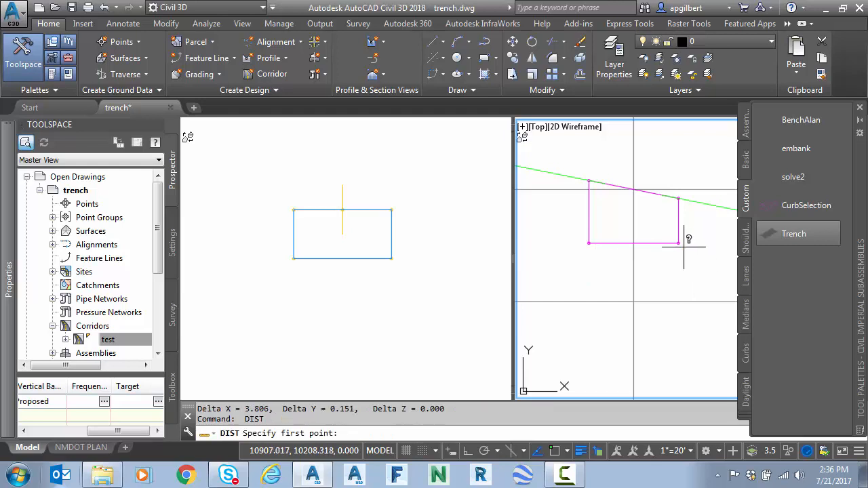
{"action": "left_click", "coordinate": [681, 243]}
{"action": "left_click", "coordinate": [679, 198]}
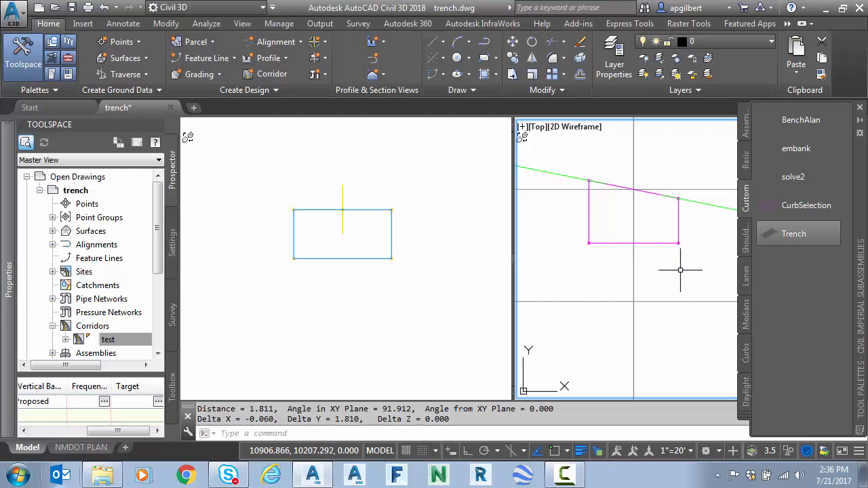
{"action": "key", "text": "Escape"}
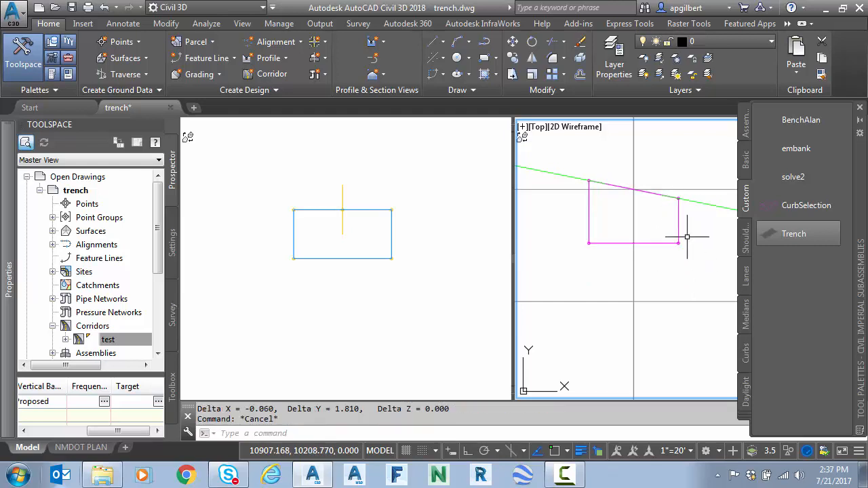
Step: Repeat the right wall height measurement of the resized trench with DIST, picking the wall's exact endpoints
{"action": "type", "text": "dist"}
{"action": "key", "text": "Return"}
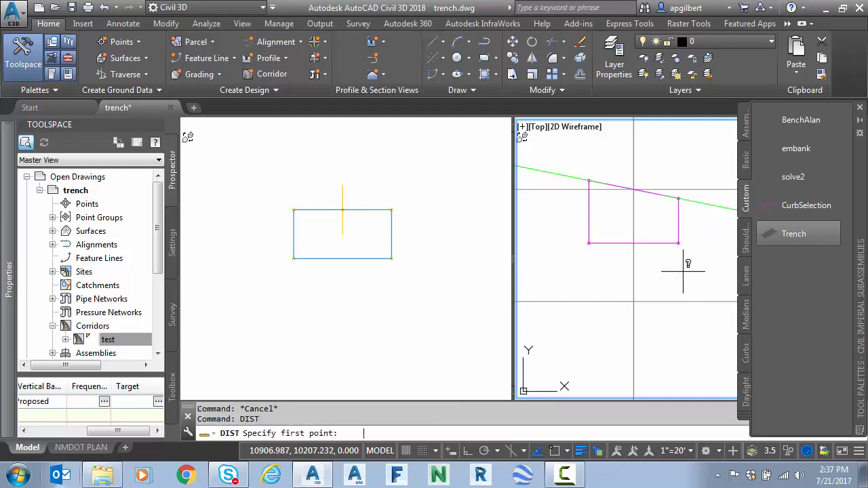
{"action": "left_click", "coordinate": [680, 241]}
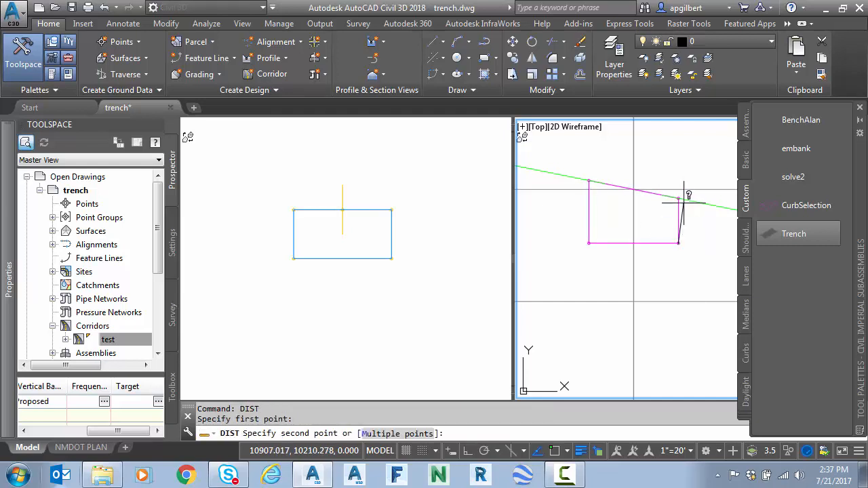
{"action": "left_click", "coordinate": [679, 199]}
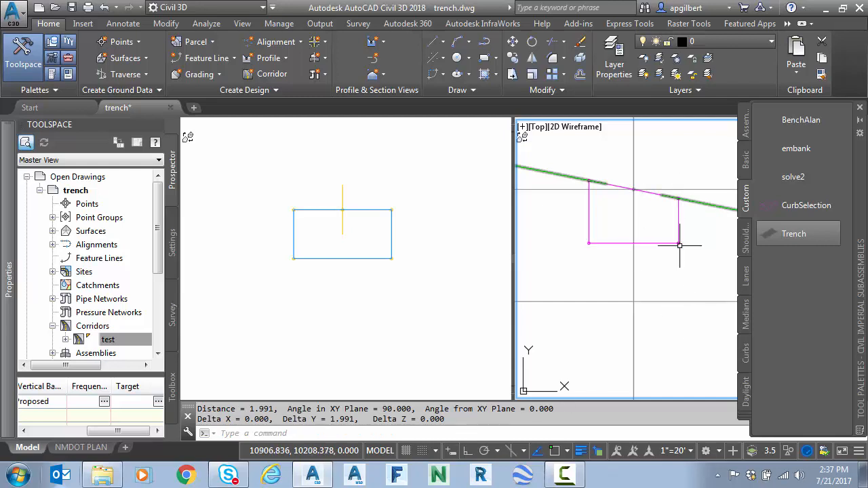
{"action": "key", "text": "Escape"}
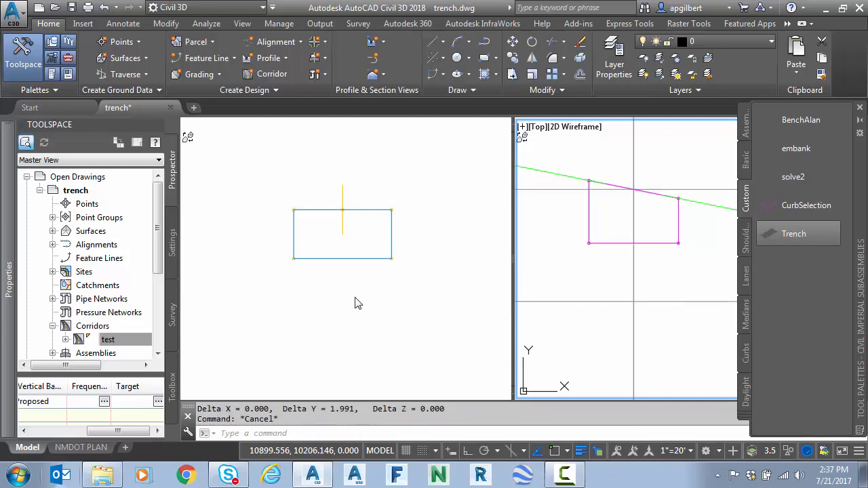